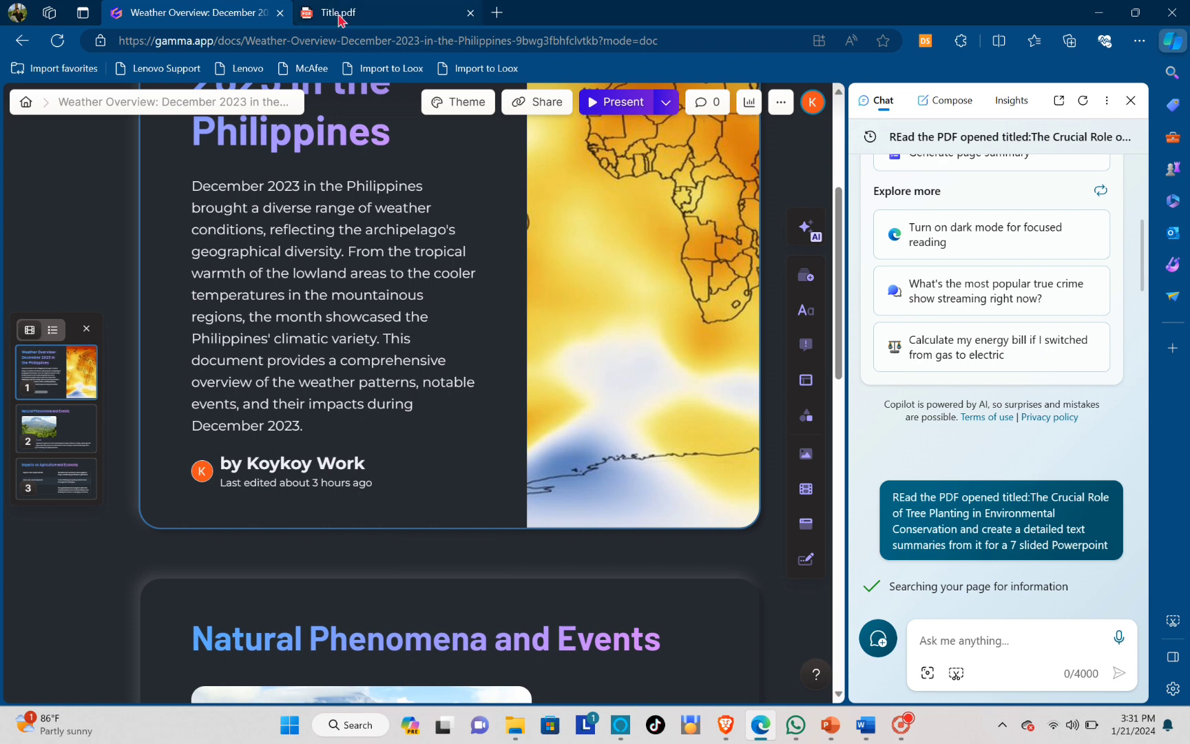
Open Title.pdf and review its report title alongside the seven-slide summary prompt in the Copilot chat
{"action": "left_click", "coordinate": [342, 20]}
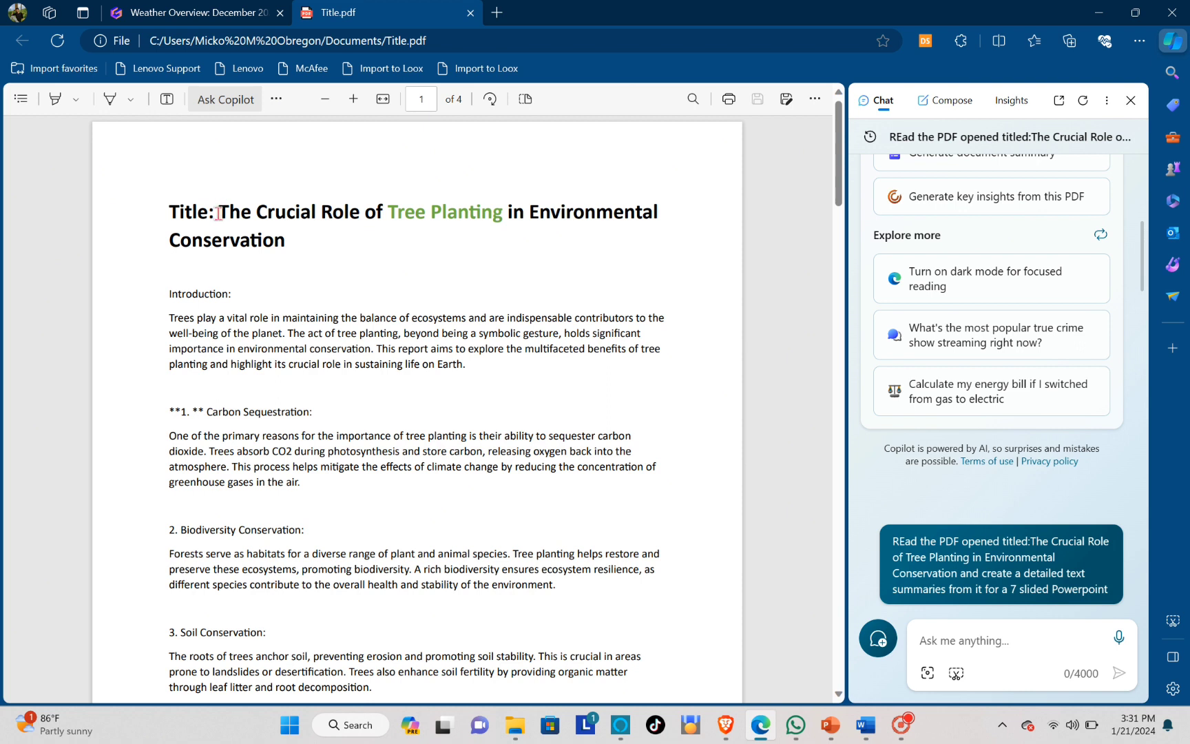
{"action": "left_click_drag", "start_coordinate": [218, 213], "coordinate": [301, 249]}
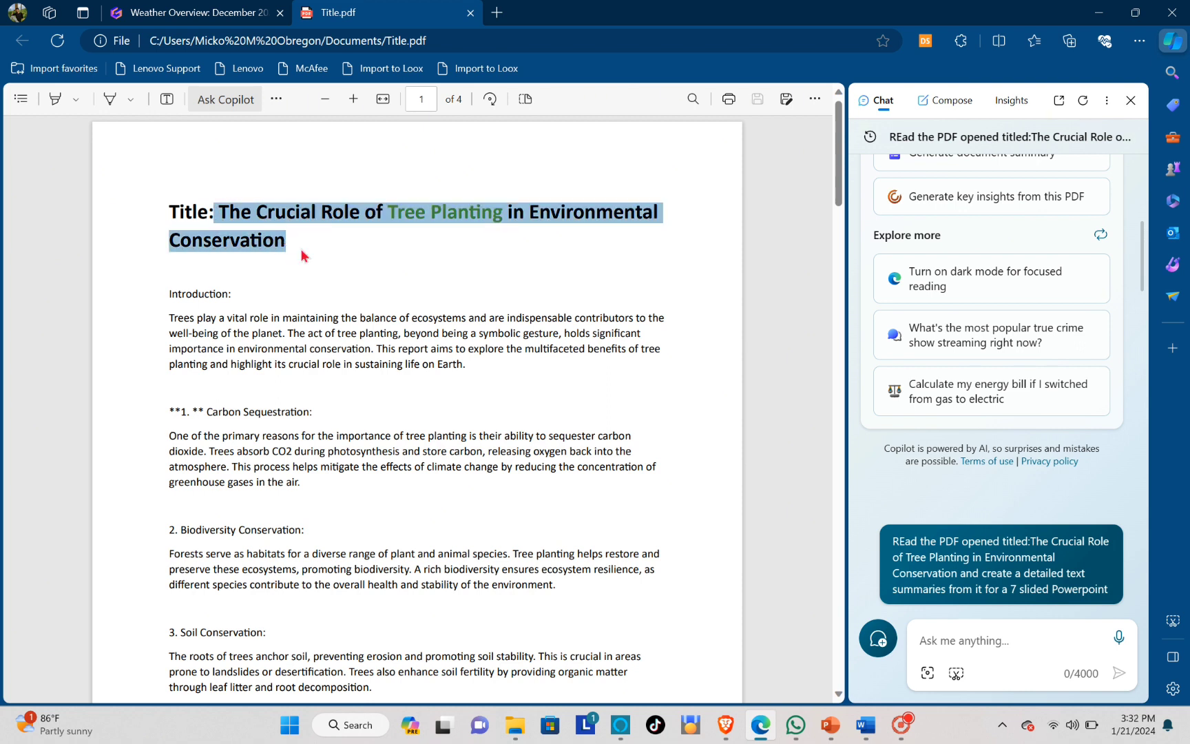
{"action": "left_click", "coordinate": [304, 256]}
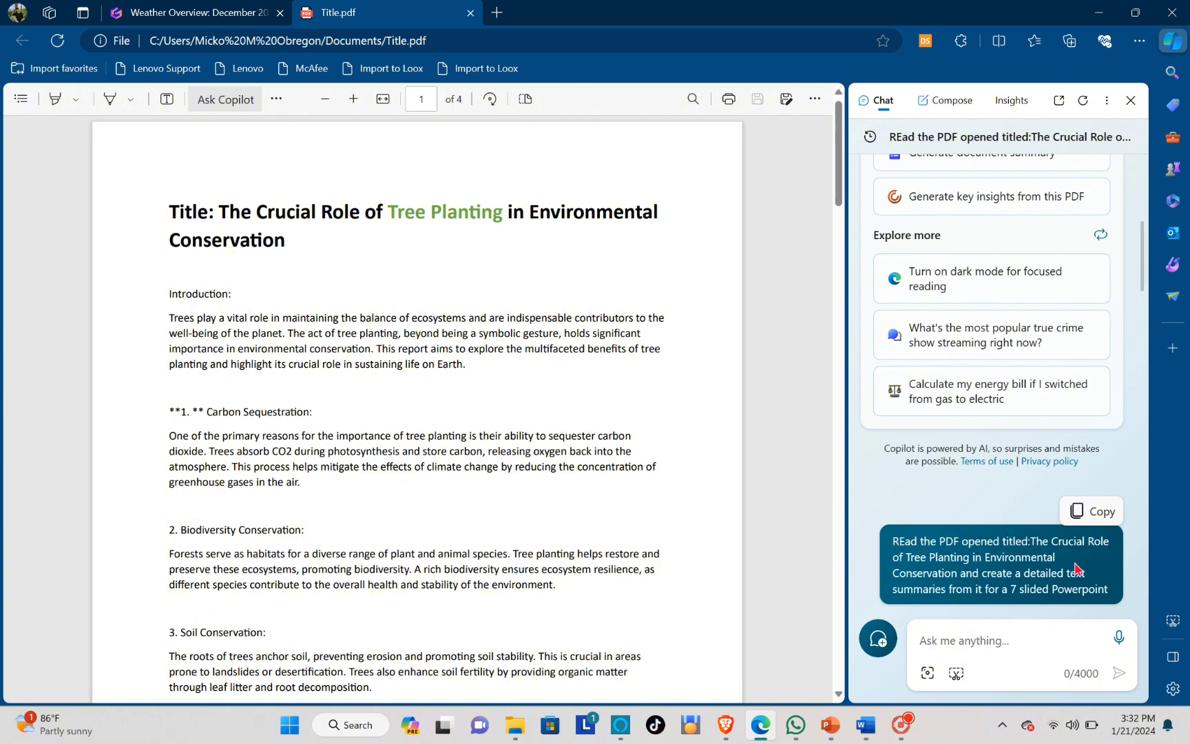
{"action": "mouse_move", "coordinate": [1004, 603]}
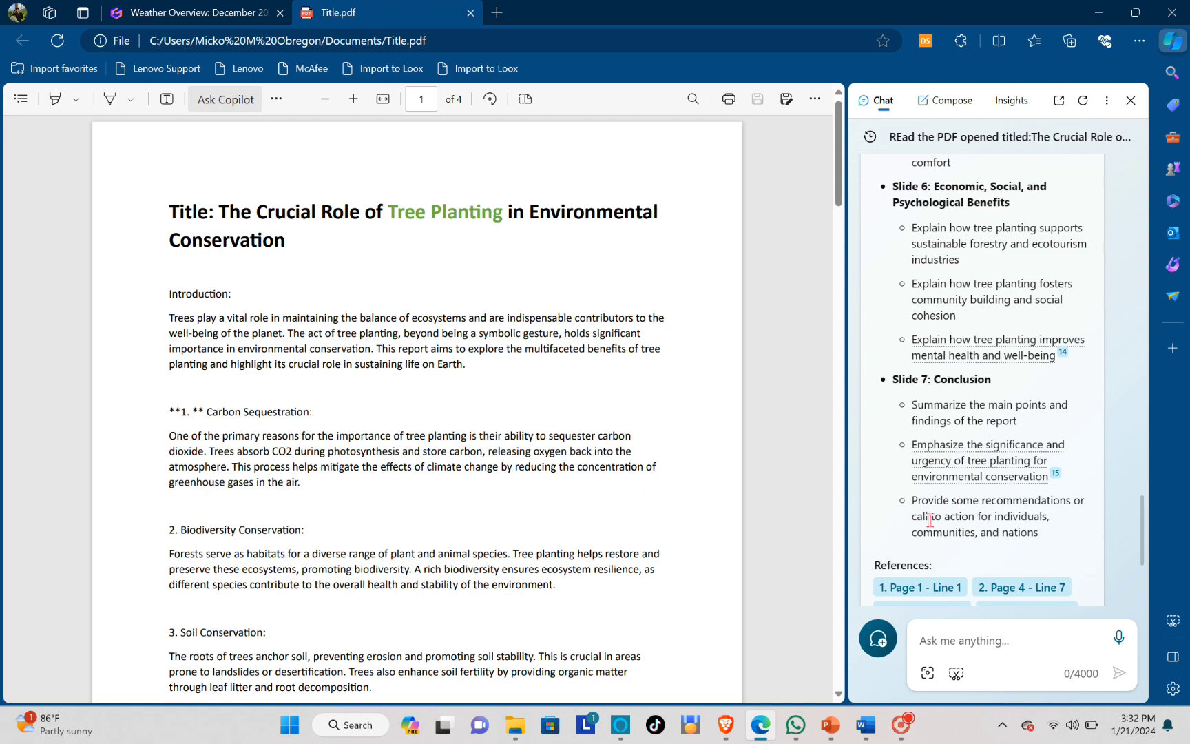
Copy the Slide 1 through Slide 7 outline from Copilot's reply, leaving out the intro sentence and references
{"action": "scroll", "coordinate": [930, 407], "scroll_direction": "up", "scroll_amount": 12}
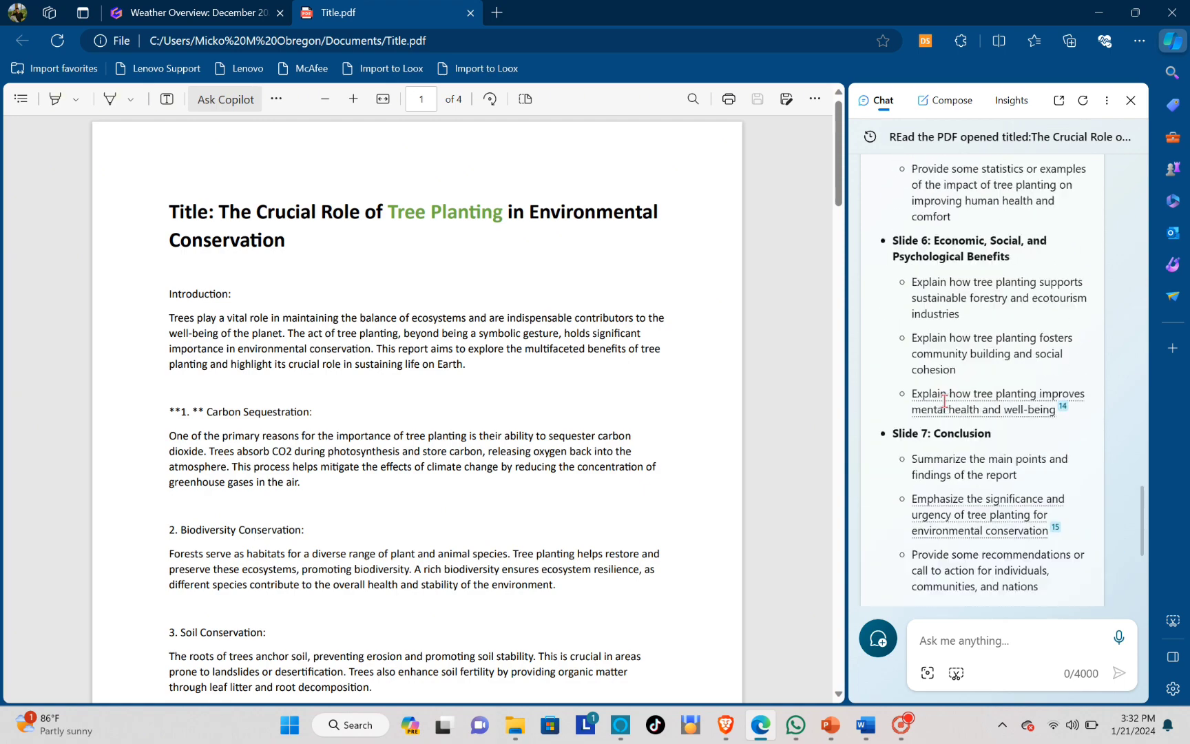
{"action": "scroll", "coordinate": [928, 398], "scroll_direction": "up", "scroll_amount": 8}
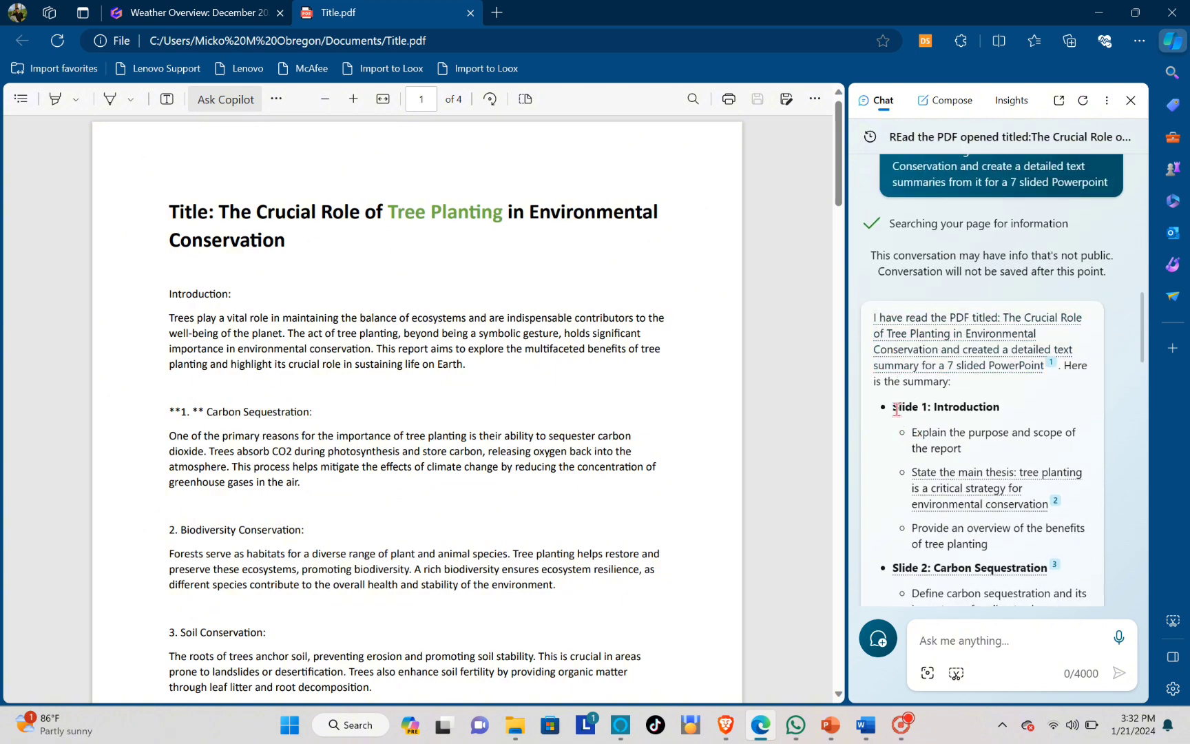
{"action": "left_click_drag", "start_coordinate": [894, 411], "coordinate": [1057, 340]}
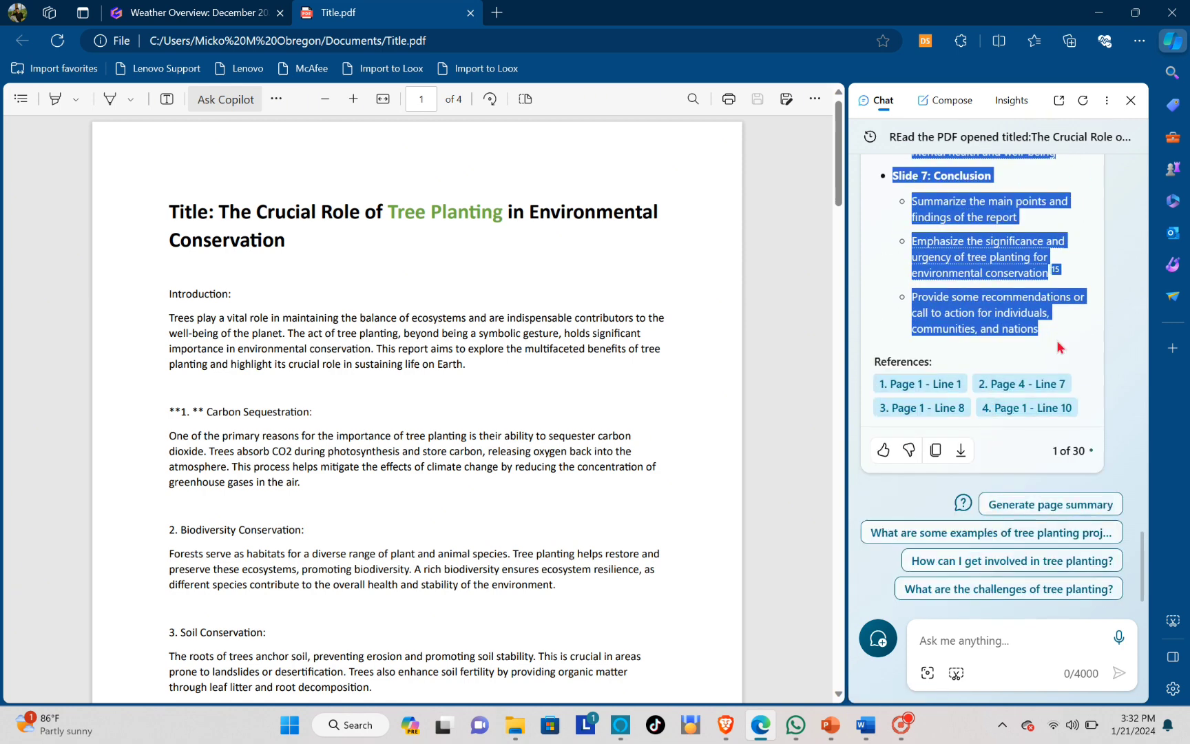
{"action": "right_click", "coordinate": [1033, 318]}
{"action": "left_click", "coordinate": [992, 334]}
Switch to Word and create a new blank document
{"action": "left_click", "coordinate": [865, 725]}
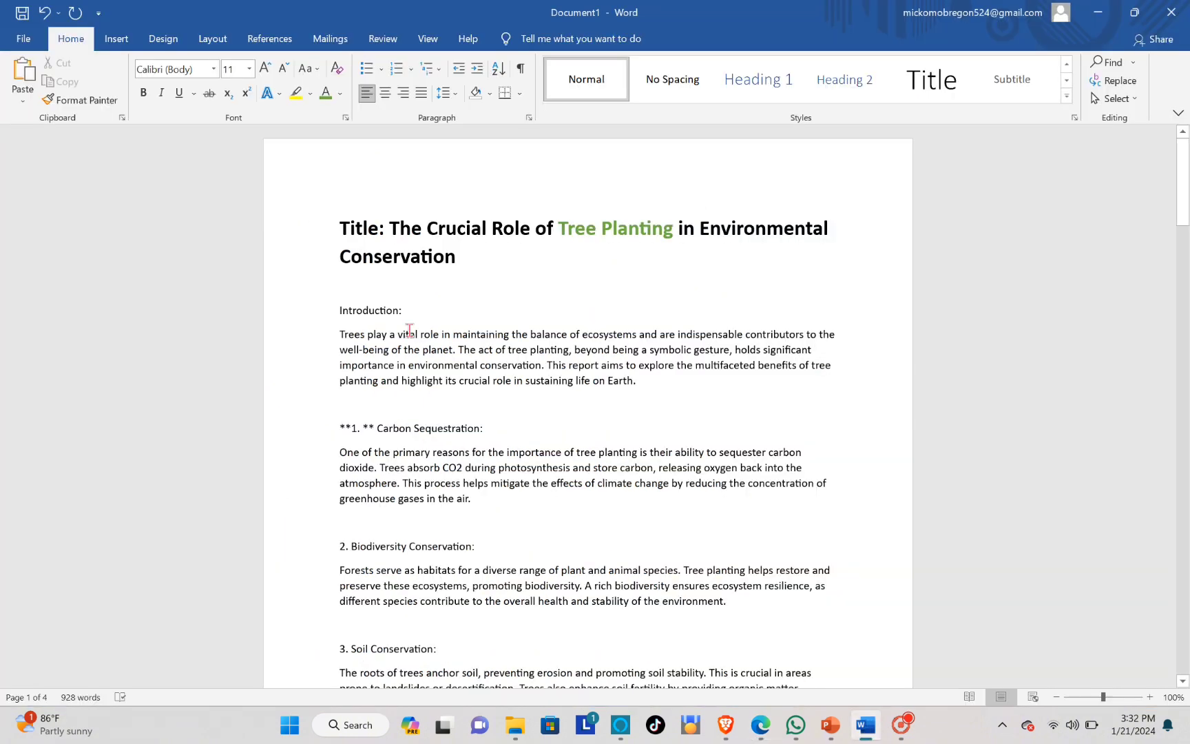
{"action": "left_click", "coordinate": [22, 38]}
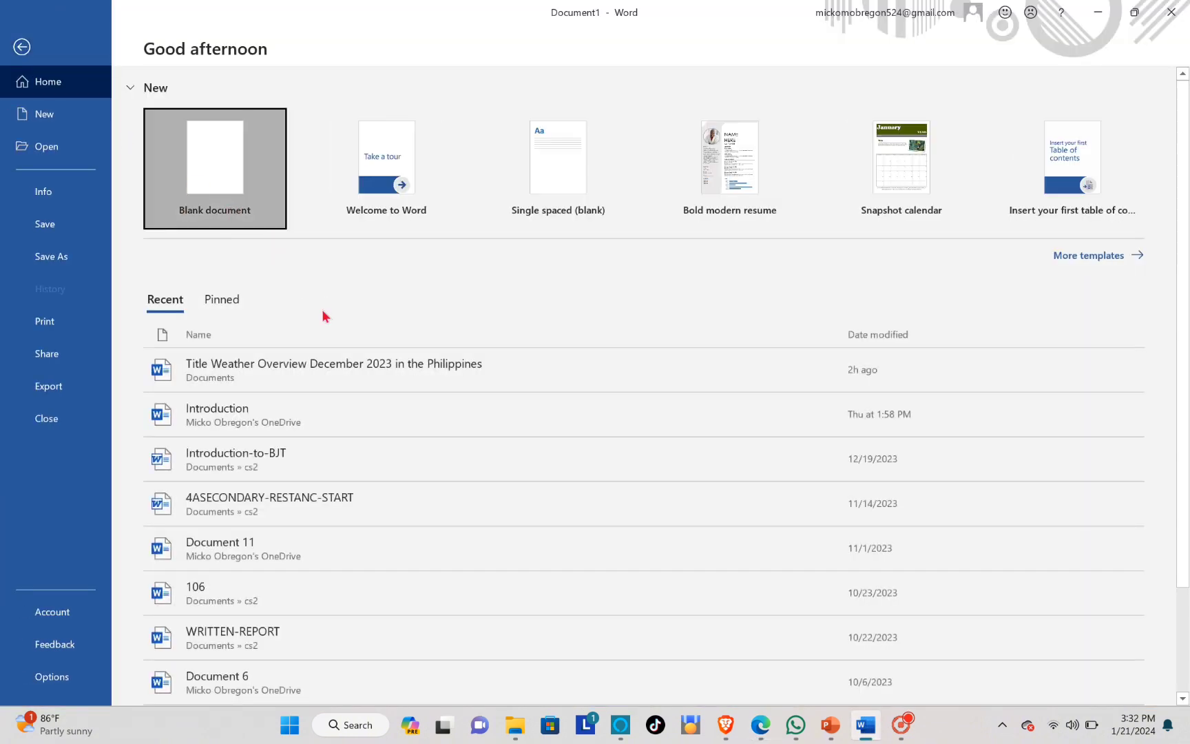
{"action": "key", "text": "Escape"}
{"action": "key", "text": "ctrl+n"}
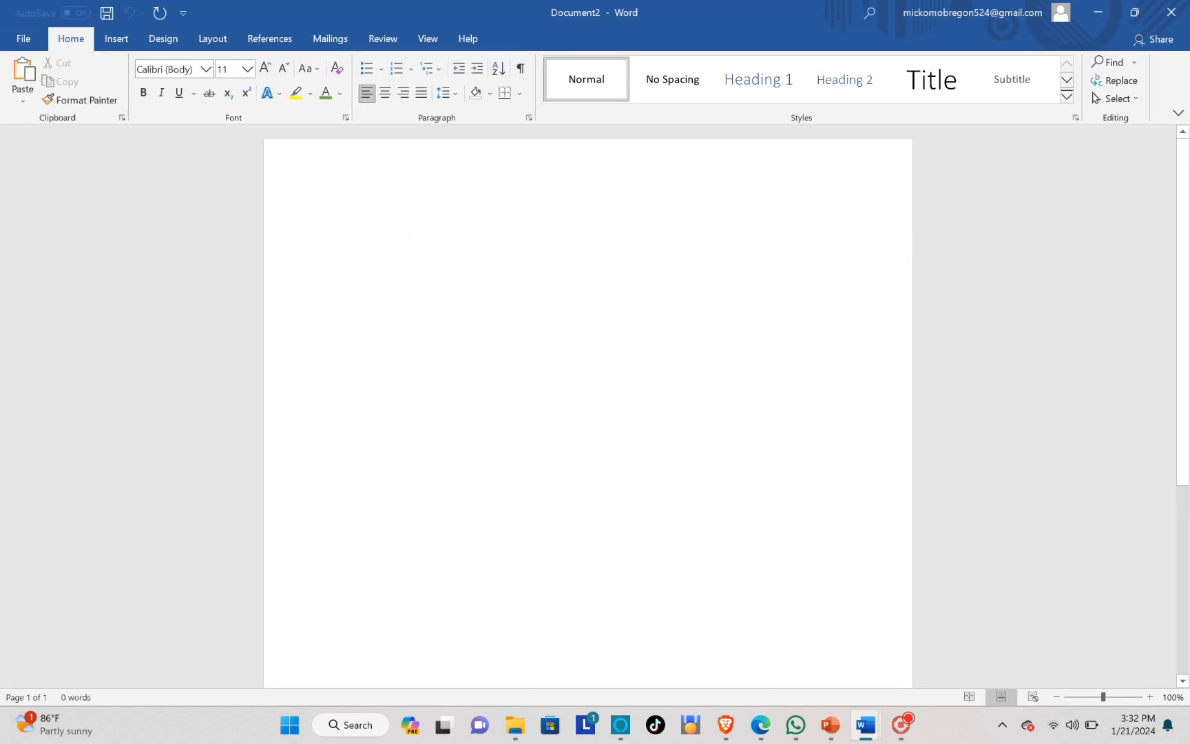
Paste the copied slide outline into the blank document as text only
{"action": "right_click", "coordinate": [383, 236]}
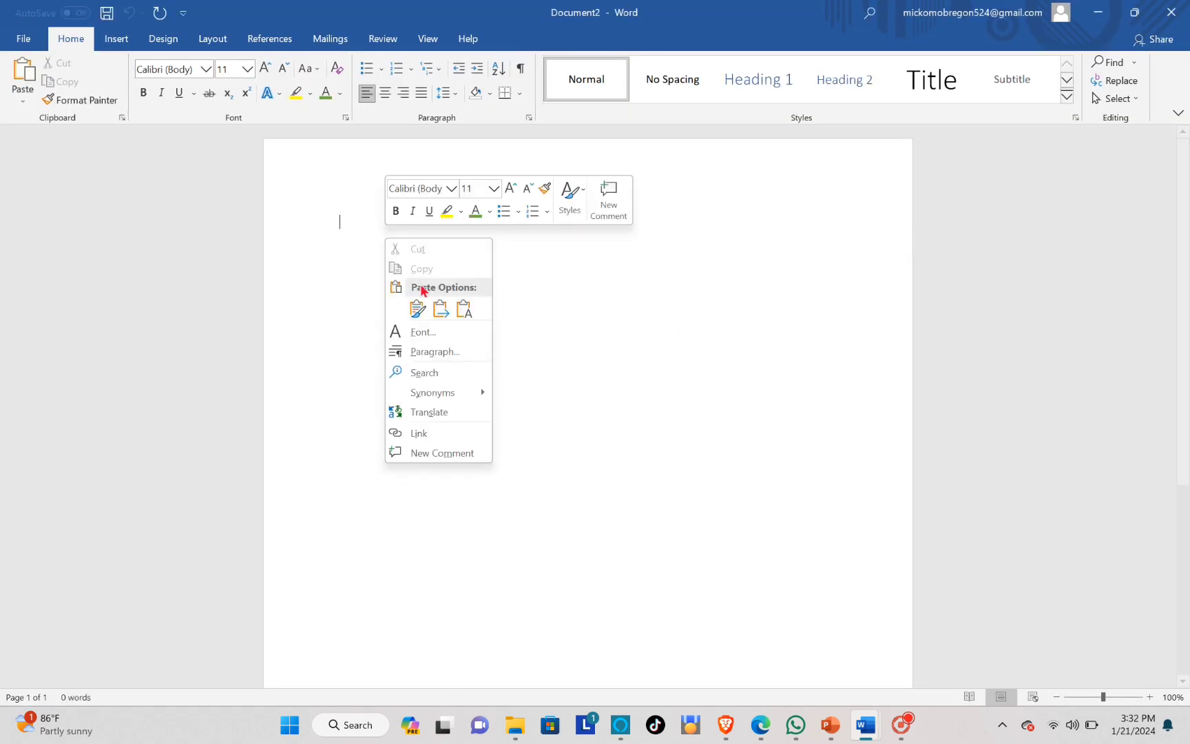
{"action": "left_click", "coordinate": [460, 310]}
{"action": "key", "text": "ctrl+v"}
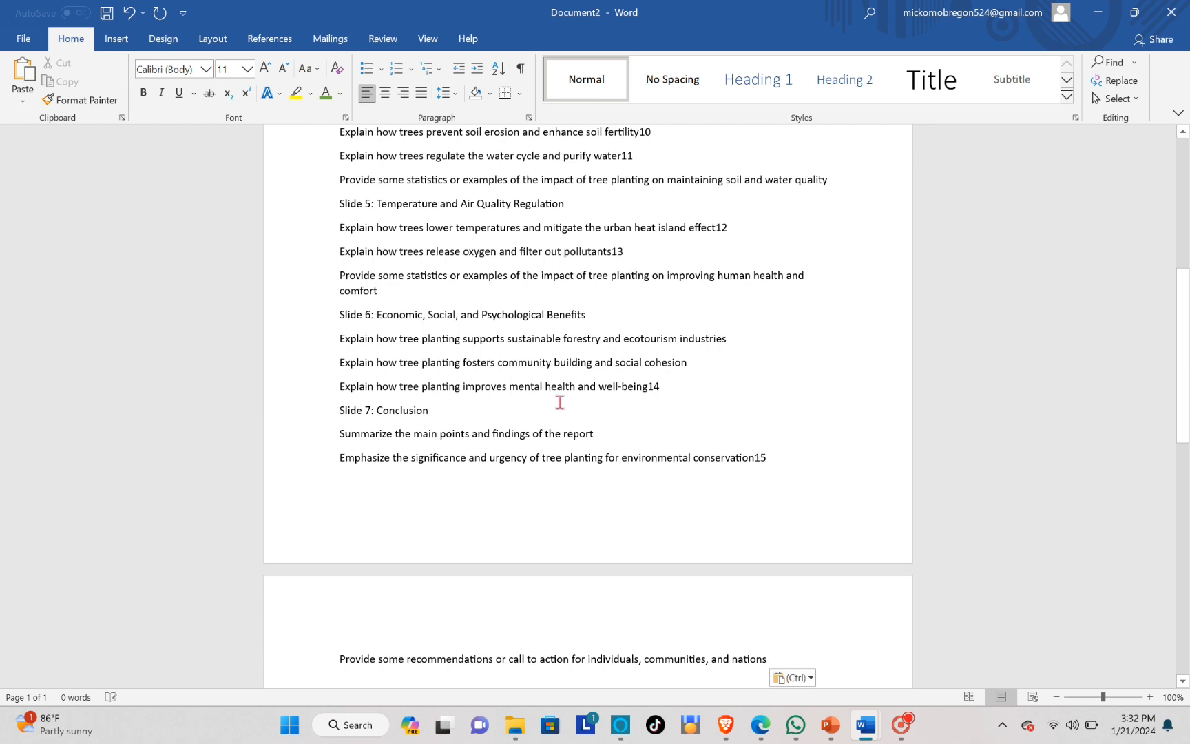
Apply the Heading 1 style to "Introduction" and delete the "Slide 1:" prefix in front of it
{"action": "scroll", "coordinate": [527, 395], "scroll_direction": "up", "scroll_amount": 6}
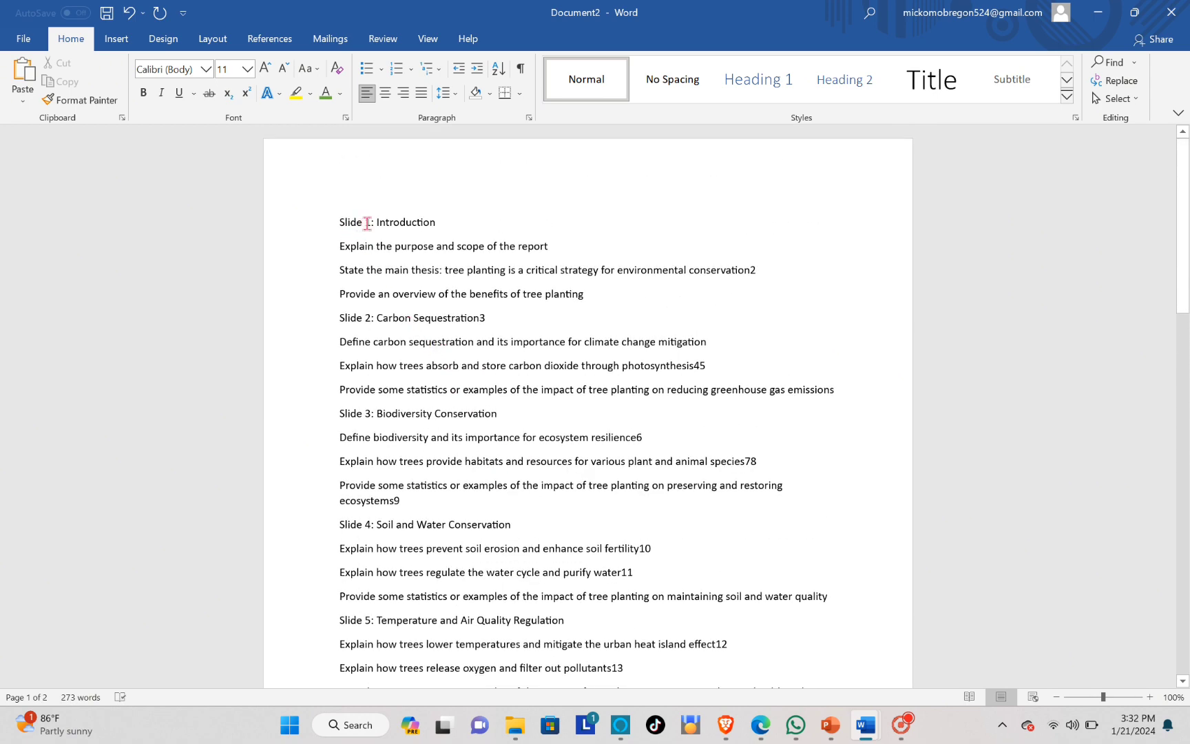
{"action": "left_click_drag", "start_coordinate": [377, 222], "coordinate": [477, 228]}
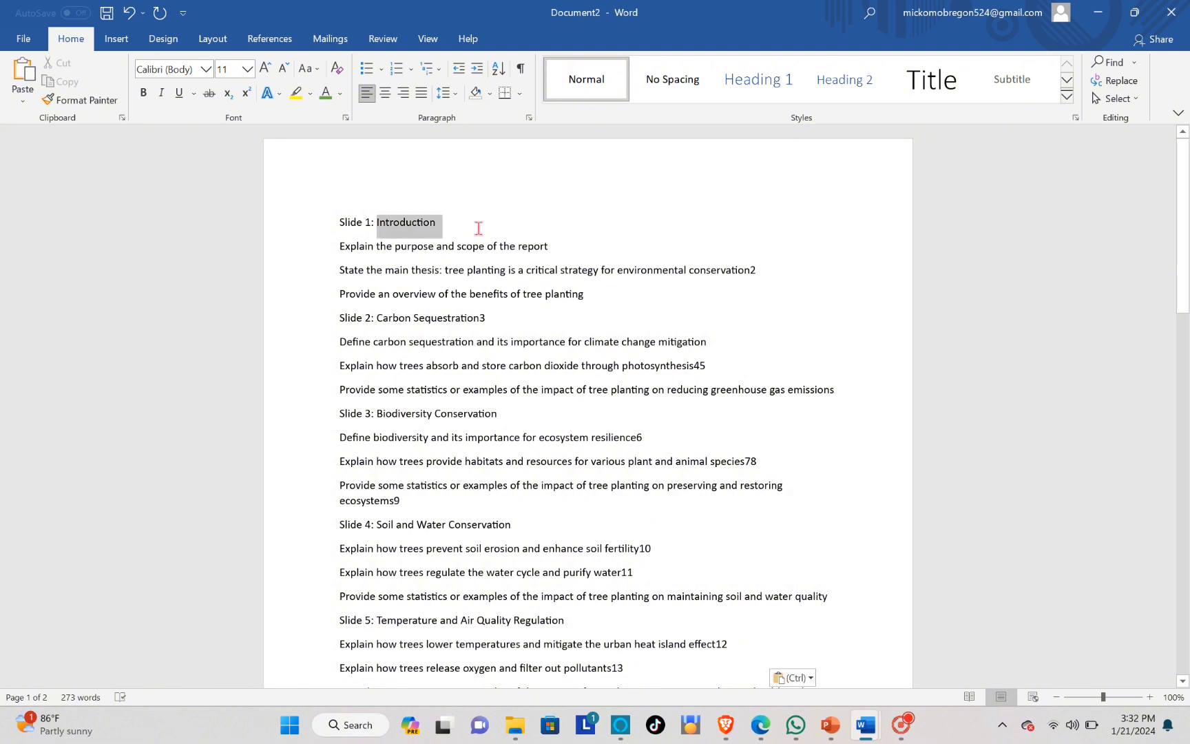
{"action": "left_click", "coordinate": [751, 91]}
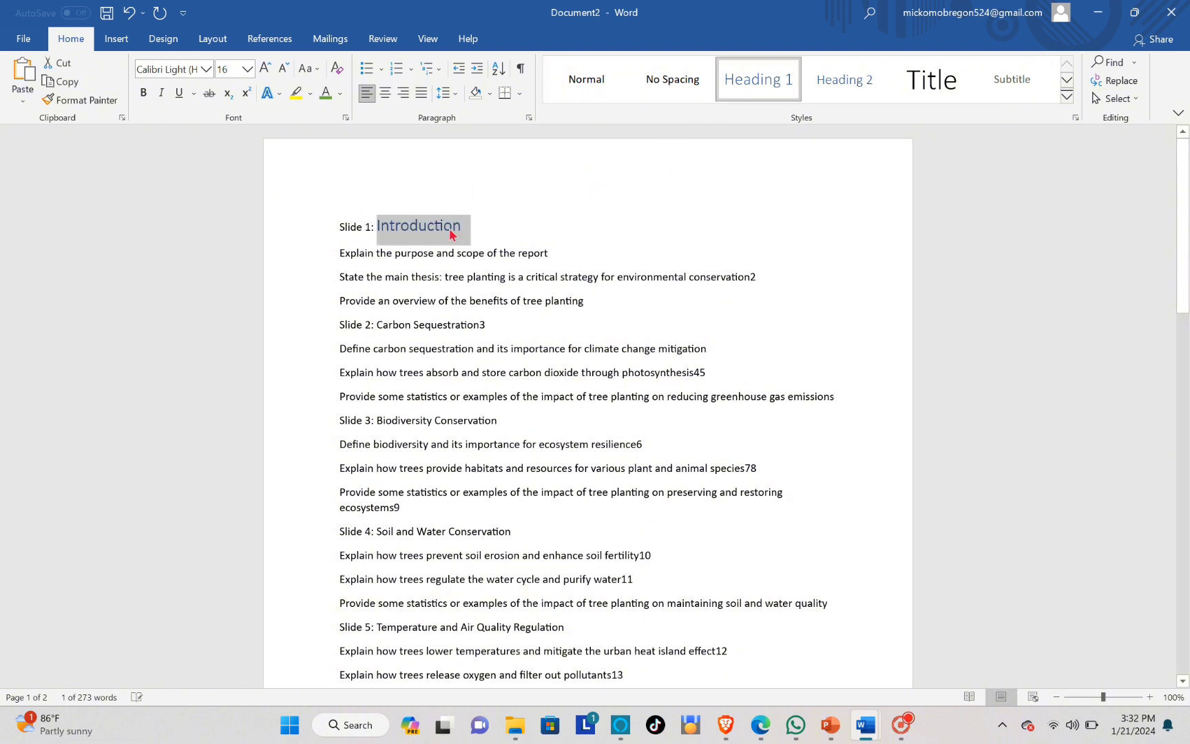
{"action": "left_click", "coordinate": [370, 226]}
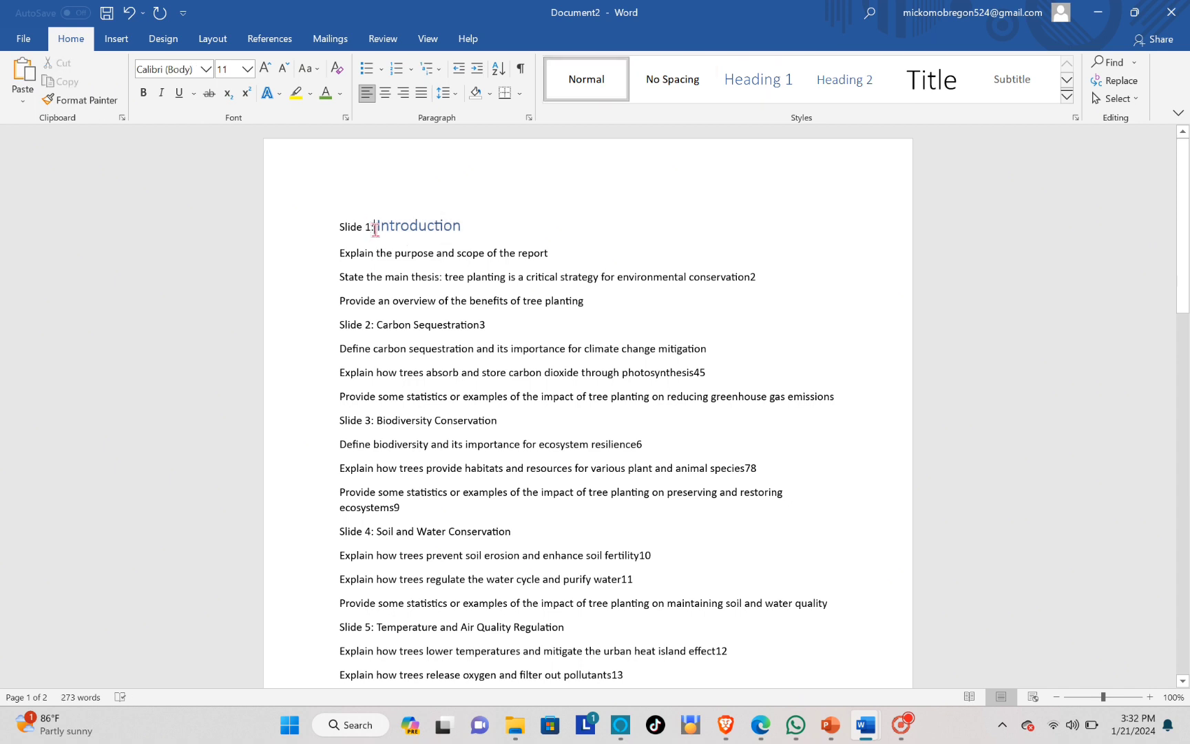
{"action": "key", "text": "BackSpace"}
{"action": "key", "text": "BackSpace"}
{"action": "key", "text": "BackSpace"}
{"action": "key", "text": "BackSpace"}
{"action": "key", "text": "BackSpace"}
{"action": "key", "text": "BackSpace"}
{"action": "key", "text": "BackSpace"}
{"action": "key", "text": "BackSpace"}
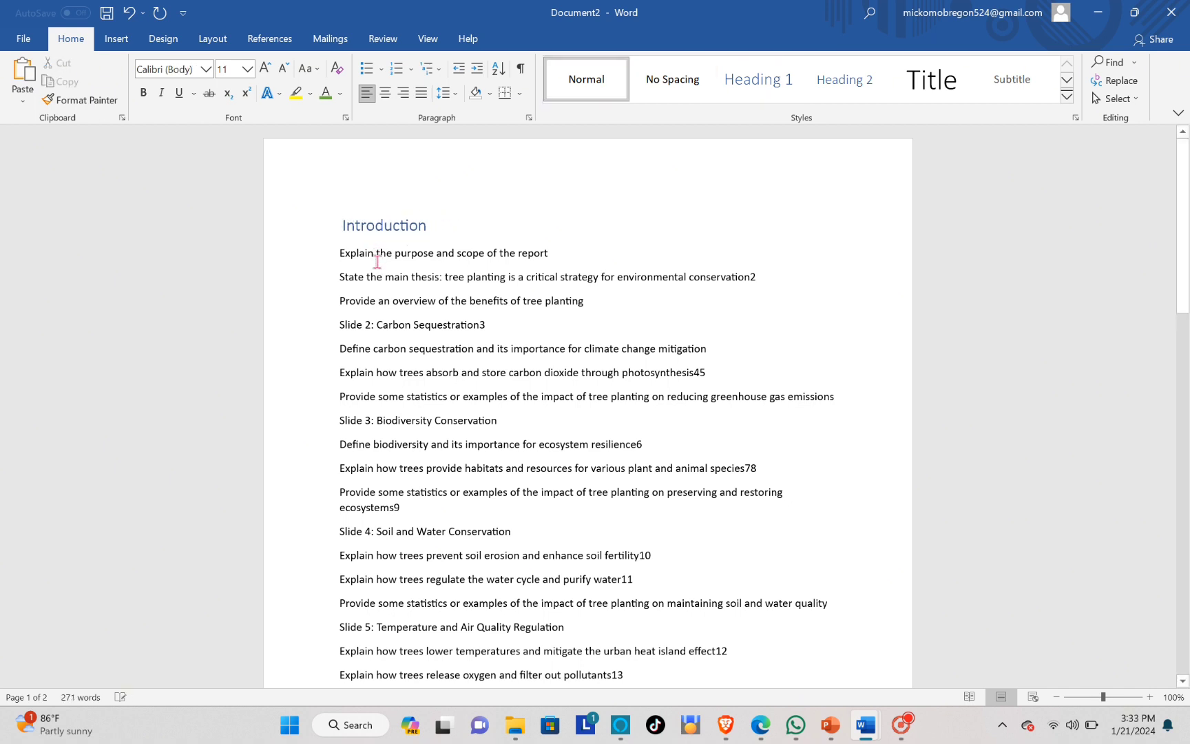
Apply the Heading 2 style to the three lines under the Introduction heading
{"action": "left_click_drag", "start_coordinate": [349, 263], "coordinate": [591, 310]}
{"action": "left_click", "coordinate": [835, 96]}
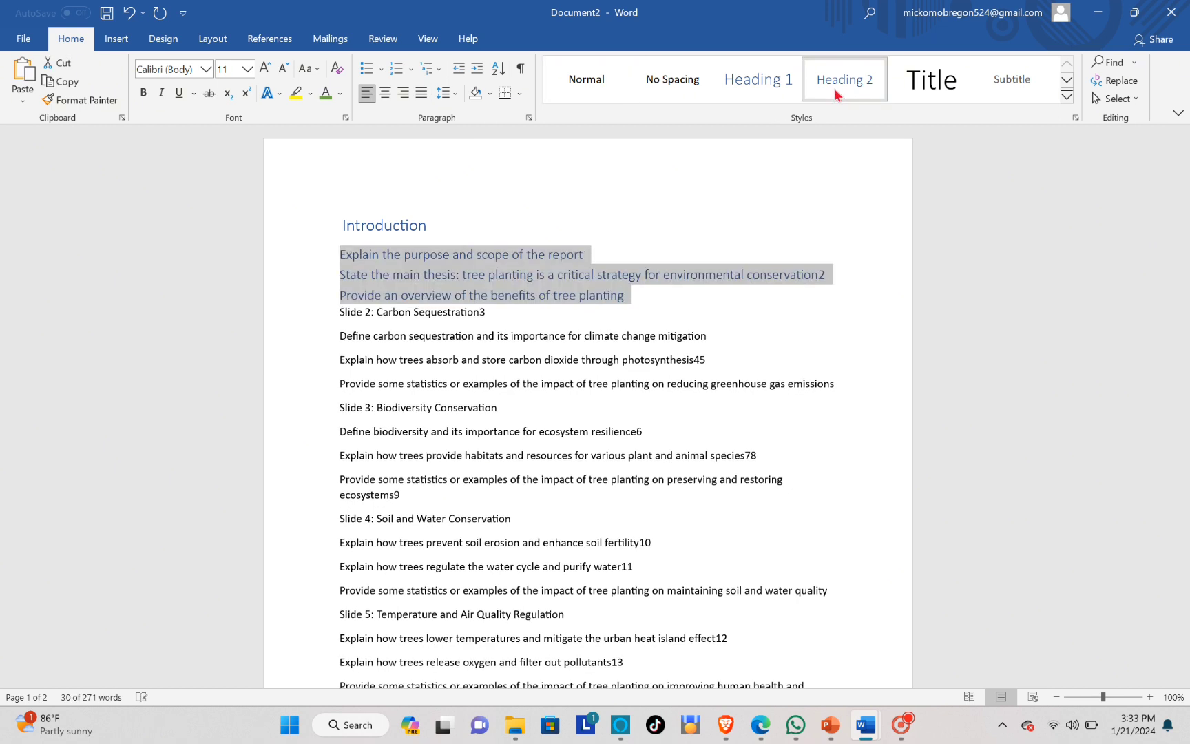
Delete the "Slide 2:" prefix and apply the Heading 1 style to the Carbon Sequestration line
{"action": "left_click", "coordinate": [379, 311]}
{"action": "key", "text": "BackSpace"}
{"action": "key", "text": "BackSpace"}
{"action": "key", "text": "BackSpace"}
{"action": "key", "text": "BackSpace"}
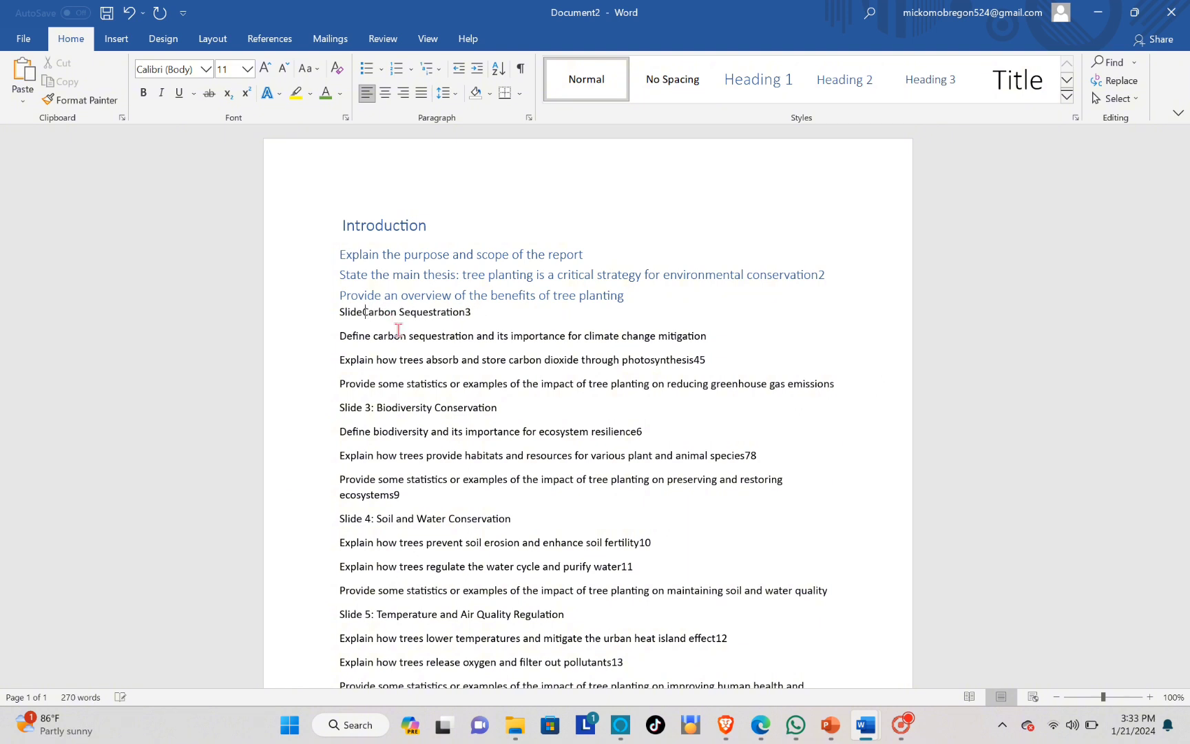
{"action": "key", "text": "BackSpace"}
{"action": "key", "text": "BackSpace"}
{"action": "key", "text": "BackSpace"}
{"action": "key", "text": "BackSpace"}
{"action": "key", "text": "BackSpace"}
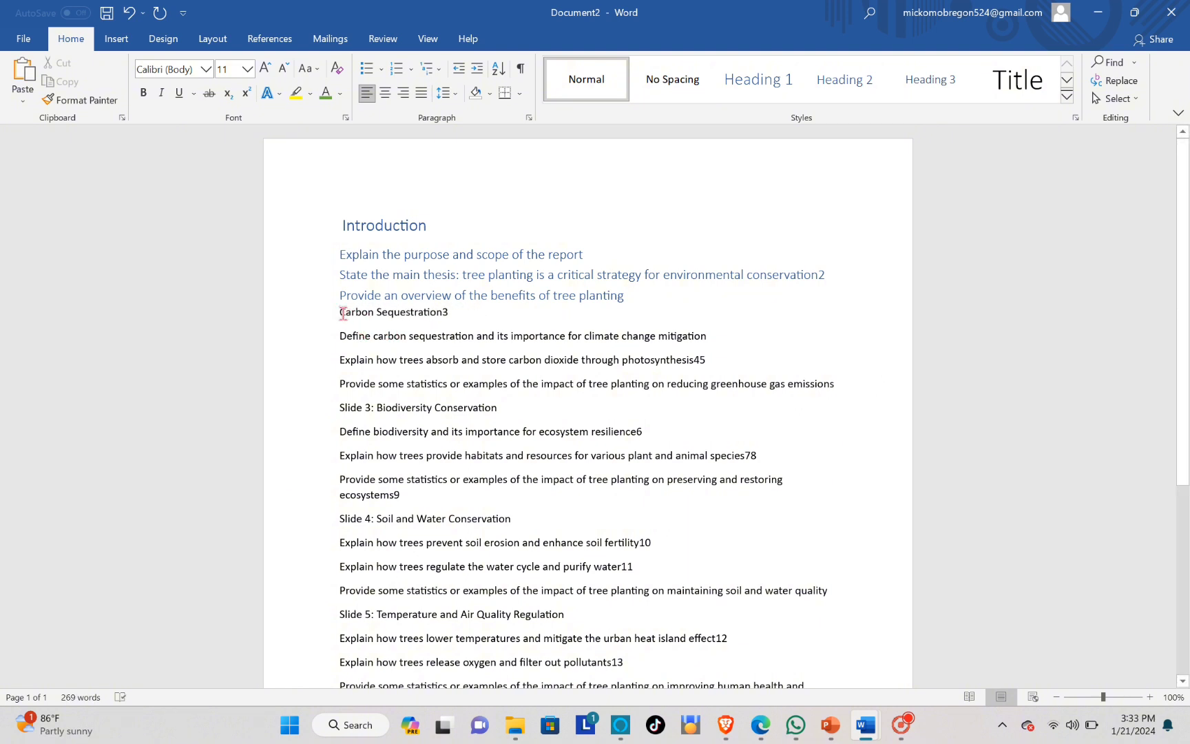
{"action": "left_click_drag", "start_coordinate": [342, 314], "coordinate": [452, 314]}
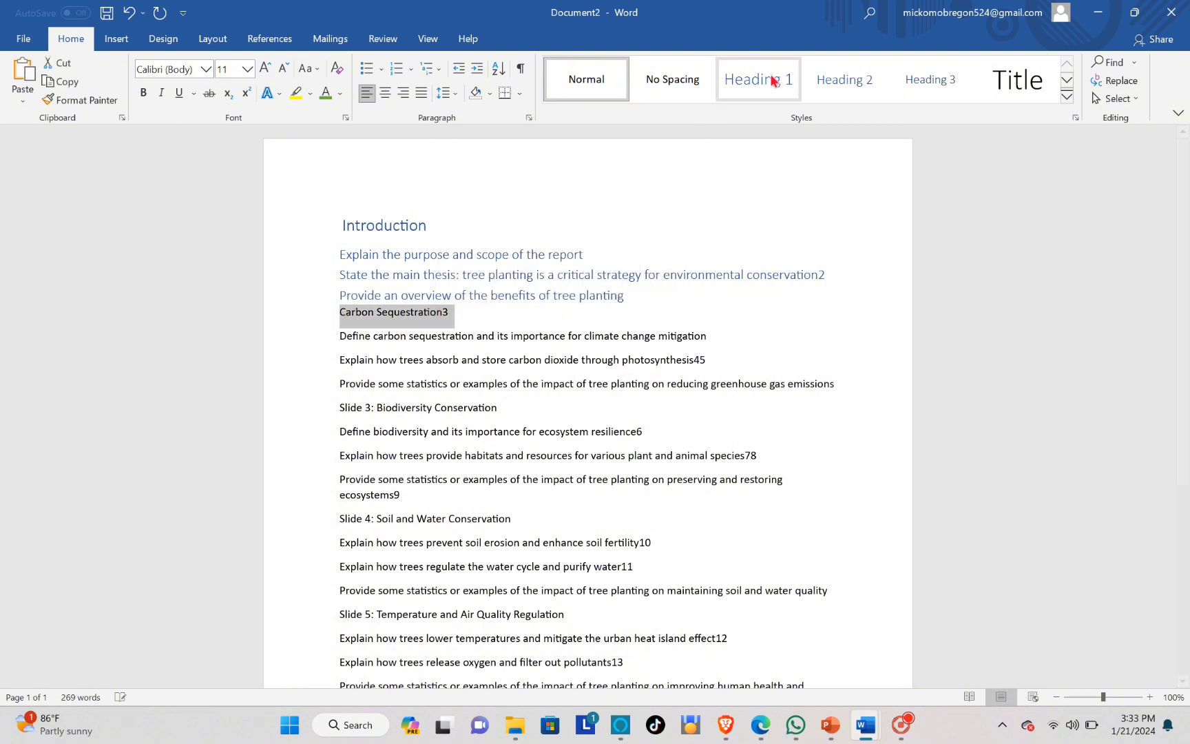
{"action": "left_click", "coordinate": [773, 81]}
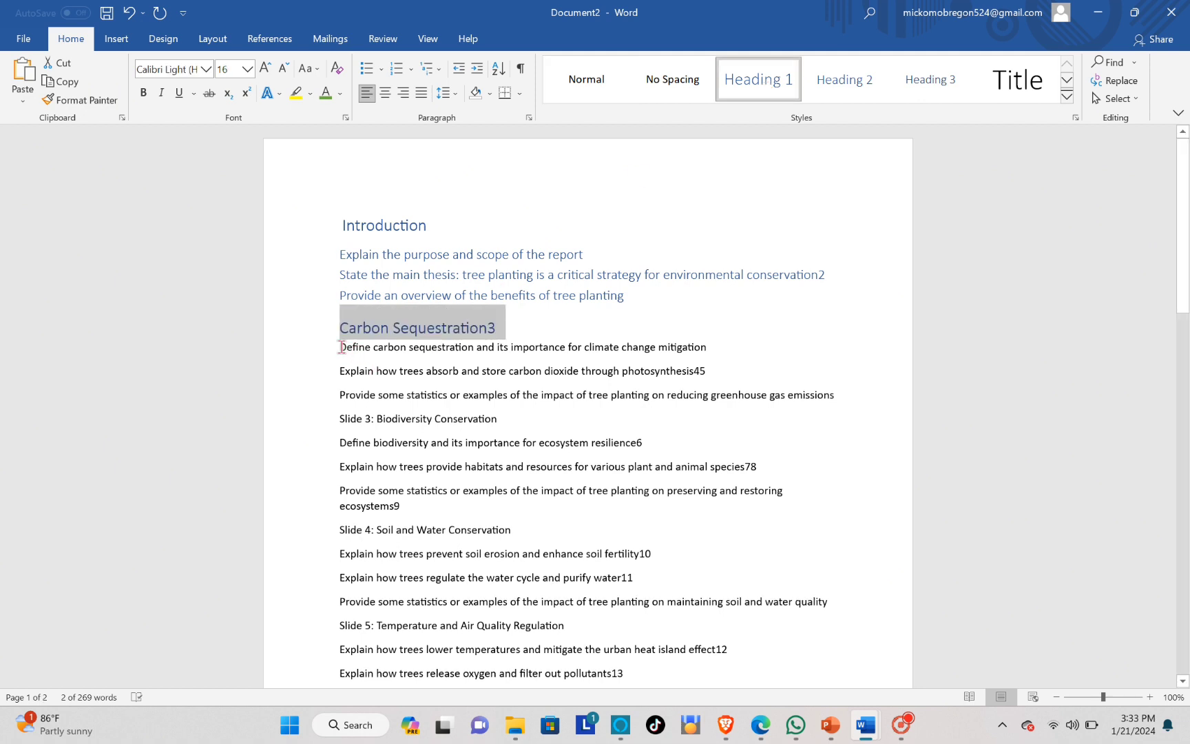
Style the three lines under Carbon Sequestration as Heading 2 and add a blank line below the Carbon Sequestration and Introduction headings
{"action": "left_click_drag", "start_coordinate": [342, 346], "coordinate": [863, 390]}
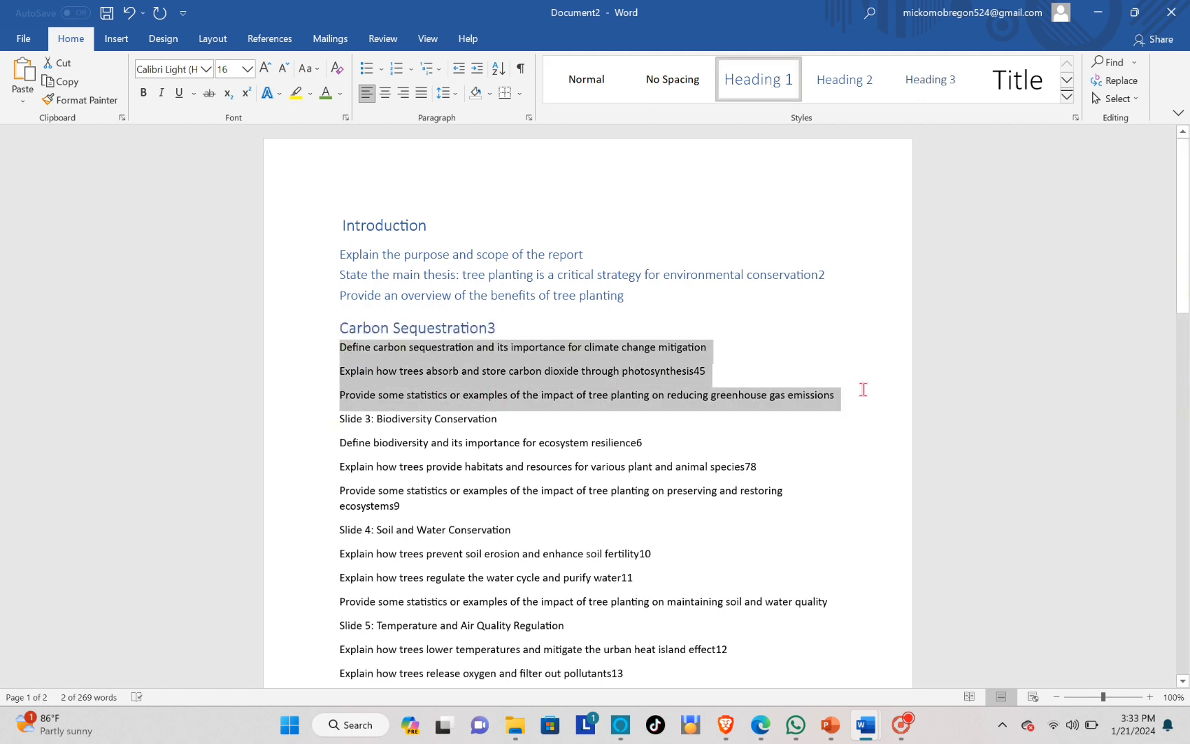
{"action": "left_click", "coordinate": [841, 88]}
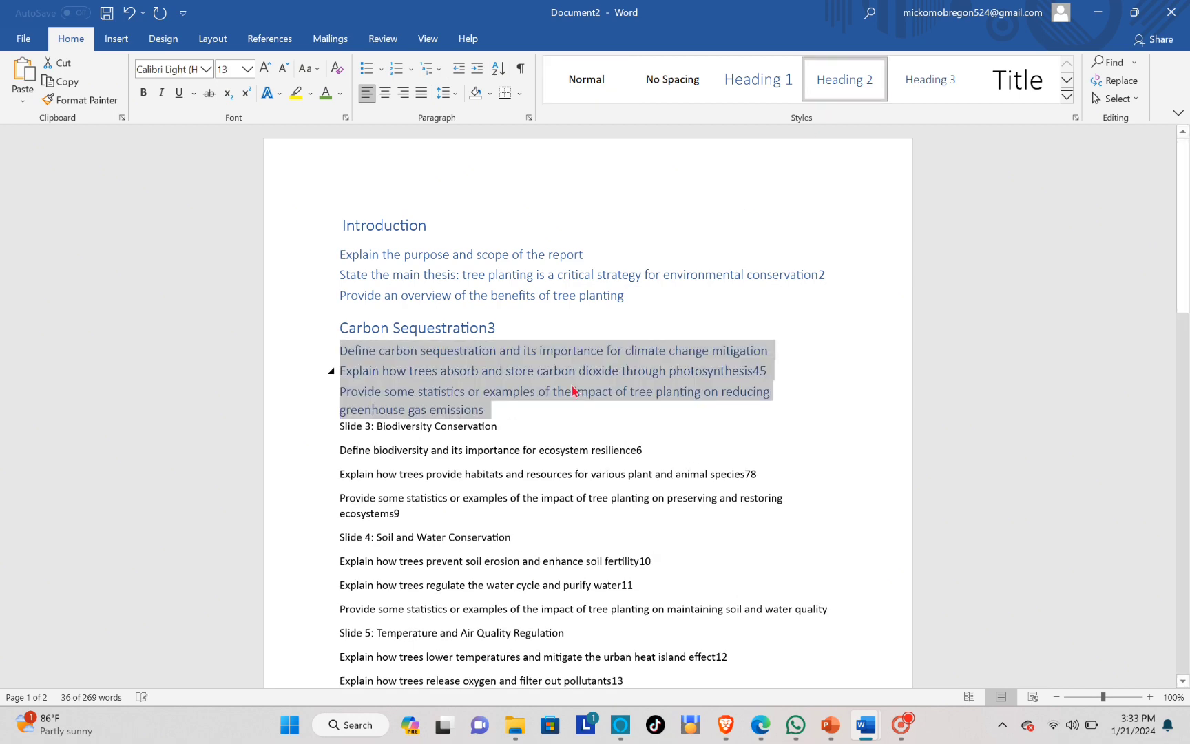
{"action": "left_click", "coordinate": [528, 334]}
{"action": "key", "text": "Return"}
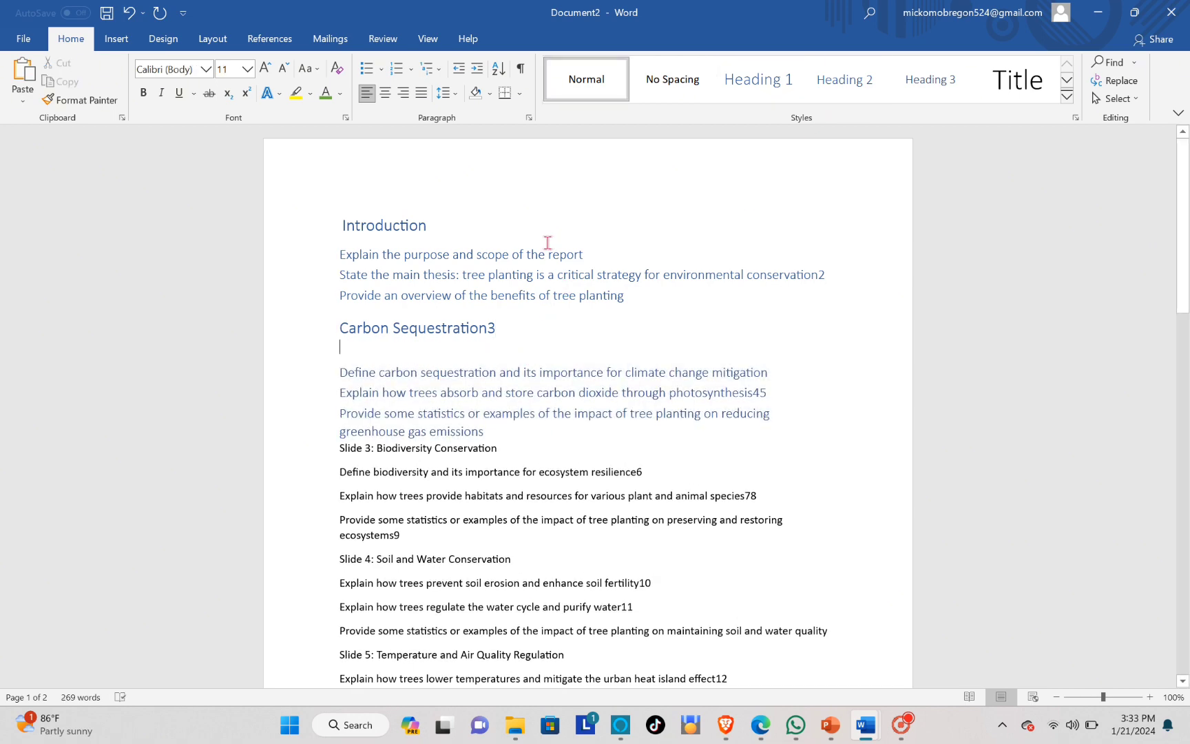
{"action": "left_click", "coordinate": [538, 242]}
{"action": "key", "text": "Return"}
Insert a blank line after the Carbon Sequestration section and delete the "Slide 3:" prefix from the Biodiversity Conservation line
{"action": "scroll", "coordinate": [469, 354], "scroll_direction": "down", "scroll_amount": 2}
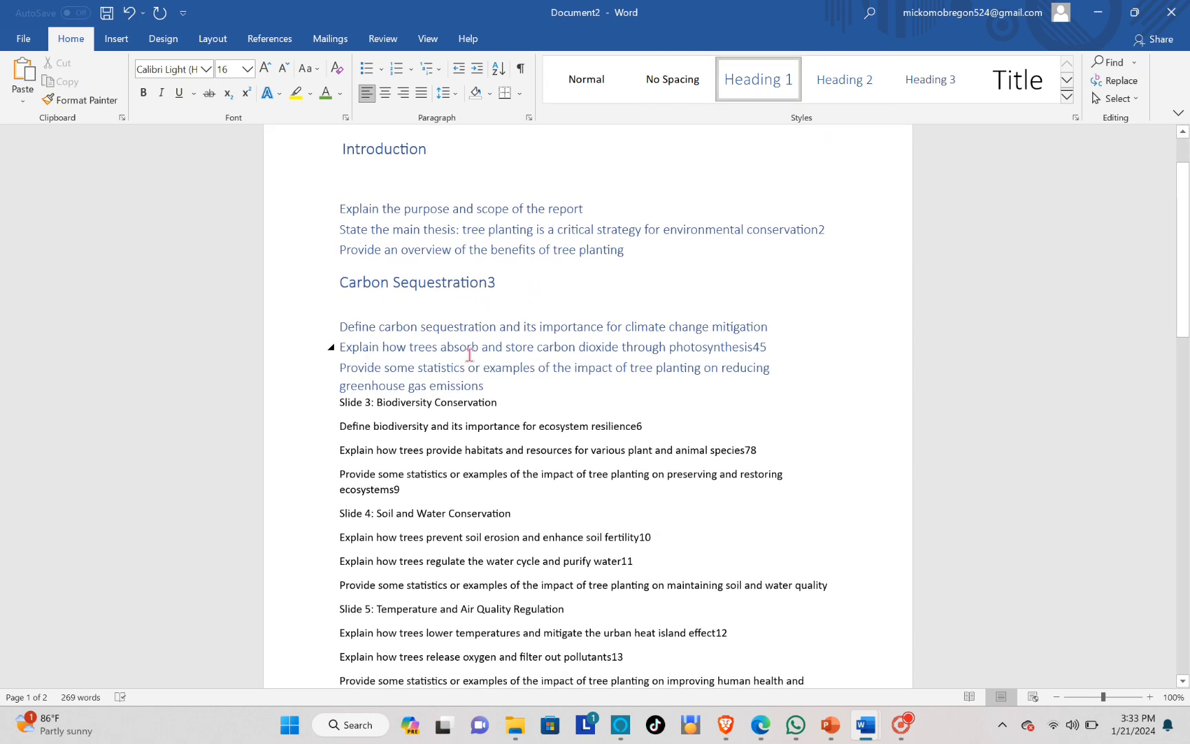
{"action": "left_click", "coordinate": [521, 394]}
{"action": "key", "text": "Return"}
{"action": "left_click", "coordinate": [373, 429]}
{"action": "key", "text": "BackSpace"}
{"action": "key", "text": "BackSpace"}
{"action": "key", "text": "BackSpace"}
{"action": "key", "text": "BackSpace"}
{"action": "key", "text": "BackSpace"}
{"action": "key", "text": "BackSpace"}
{"action": "key", "text": "BackSpace"}
{"action": "key", "text": "BackSpace"}
{"action": "key", "text": "BackSpace"}
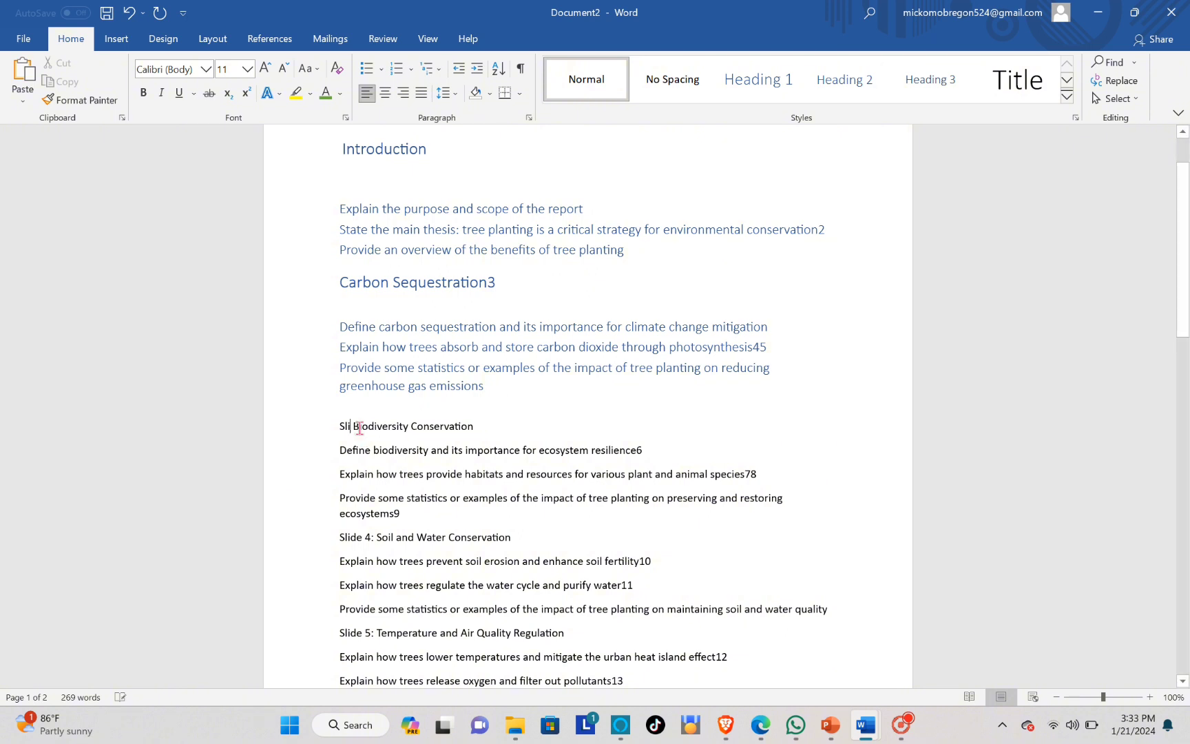
Apply Heading 1 to "Biodiversity Conservation" and Heading 2 to the three lines below it
{"action": "left_click_drag", "start_coordinate": [343, 425], "coordinate": [494, 423]}
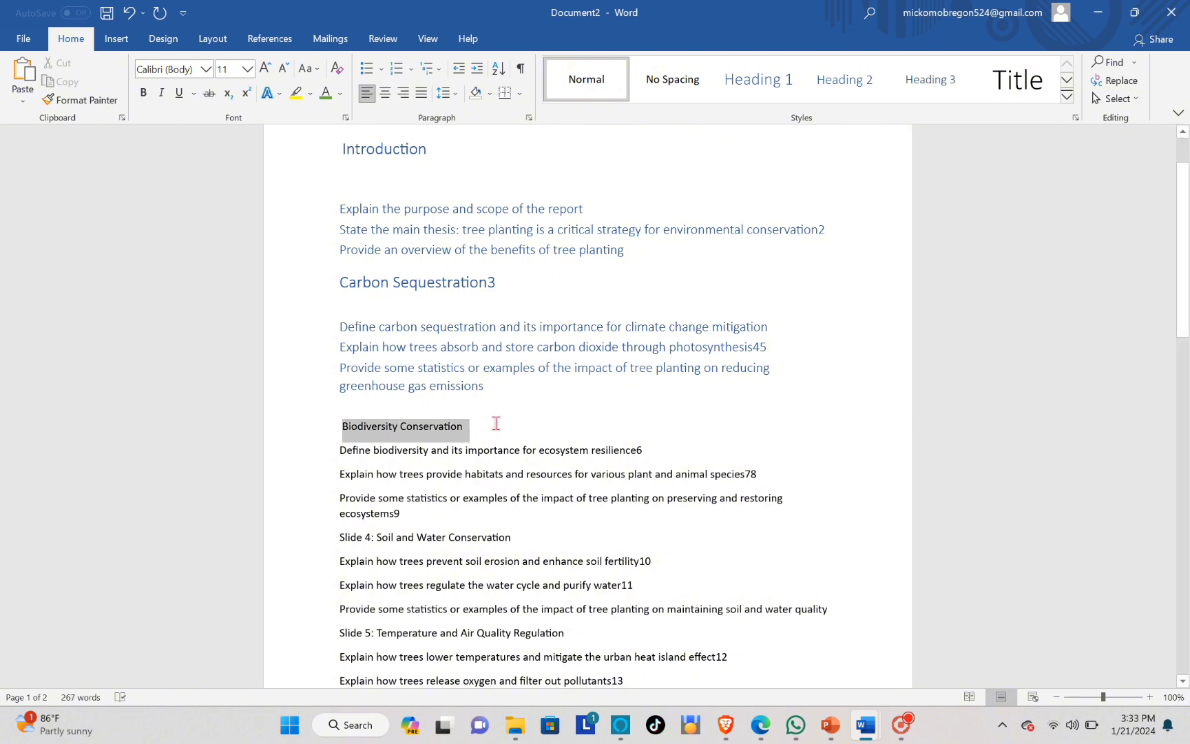
{"action": "left_click", "coordinate": [754, 83]}
{"action": "left_click_drag", "start_coordinate": [340, 455], "coordinate": [433, 513]}
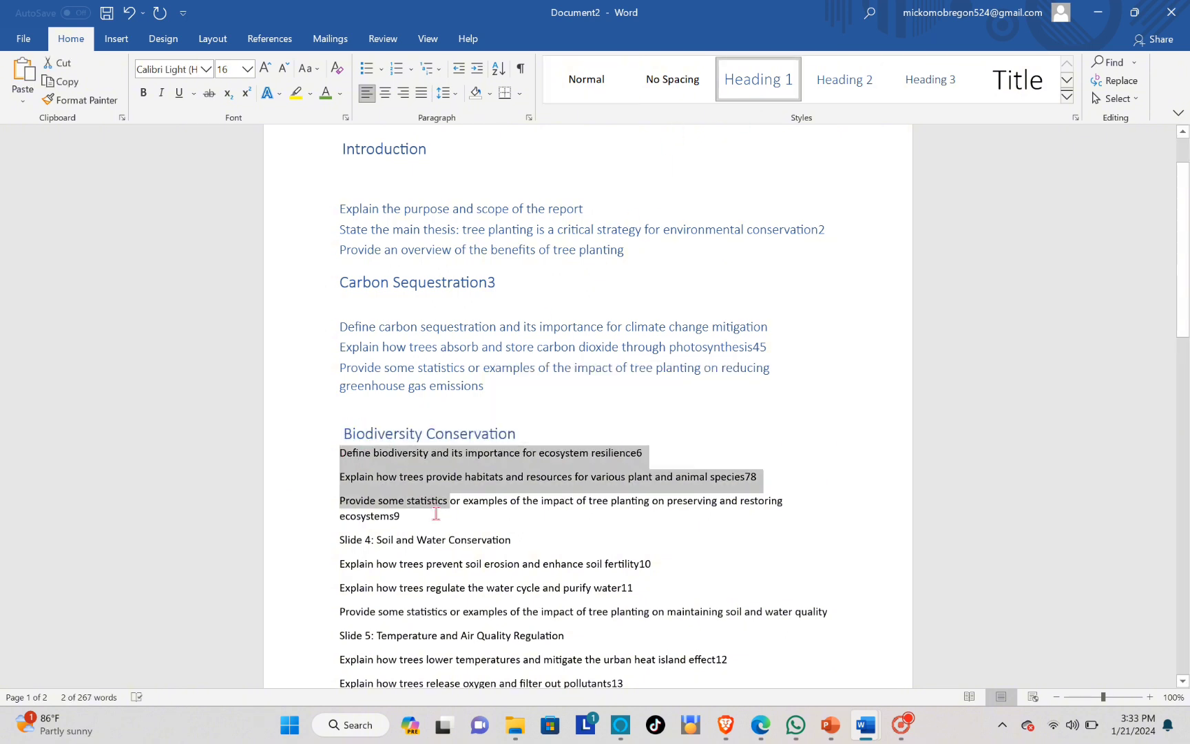
{"action": "left_click", "coordinate": [845, 79]}
Delete the stray 9 after "restoring ecosystems" and insert a blank line below the Biodiversity Conservation heading
{"action": "left_click", "coordinate": [495, 512]}
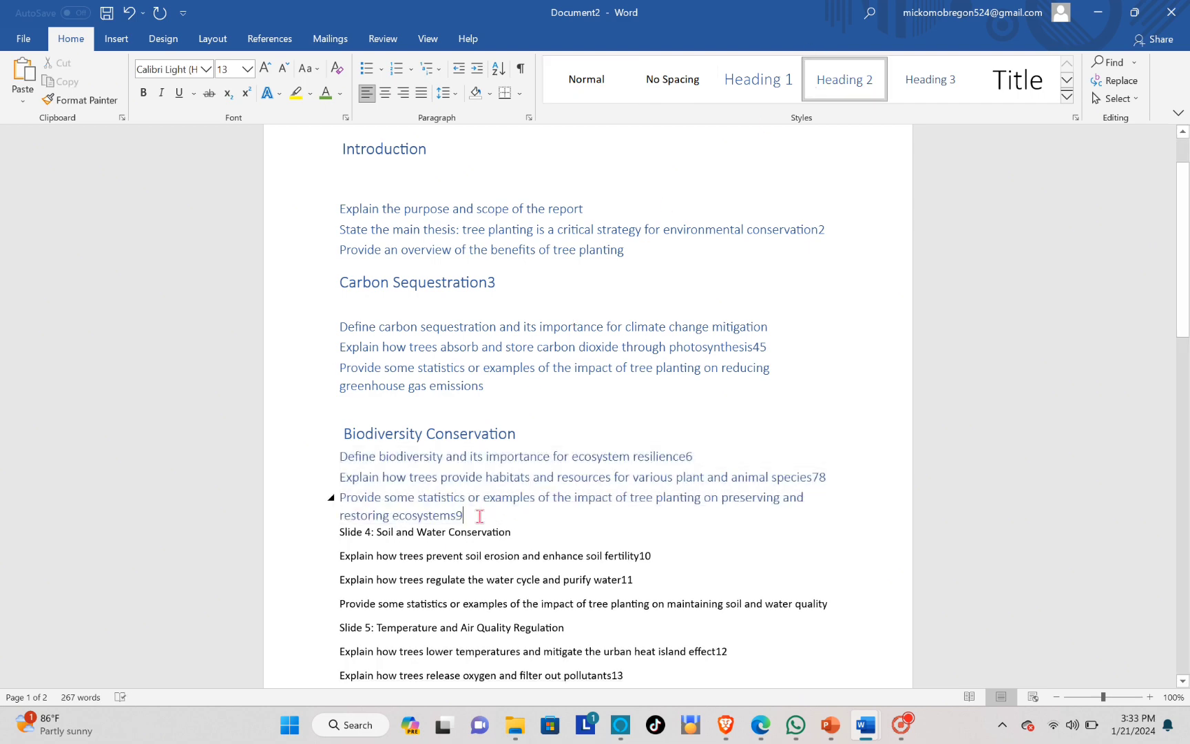
{"action": "key", "text": "BackSpace"}
{"action": "left_click", "coordinate": [533, 430]}
{"action": "key", "text": "Return"}
Delete the "Slide 4:" prefix from the Soil and Water Conservation line and insert a blank line above it
{"action": "scroll", "coordinate": [504, 435], "scroll_direction": "down", "scroll_amount": 2}
{"action": "scroll", "coordinate": [504, 436], "scroll_direction": "down", "scroll_amount": 4}
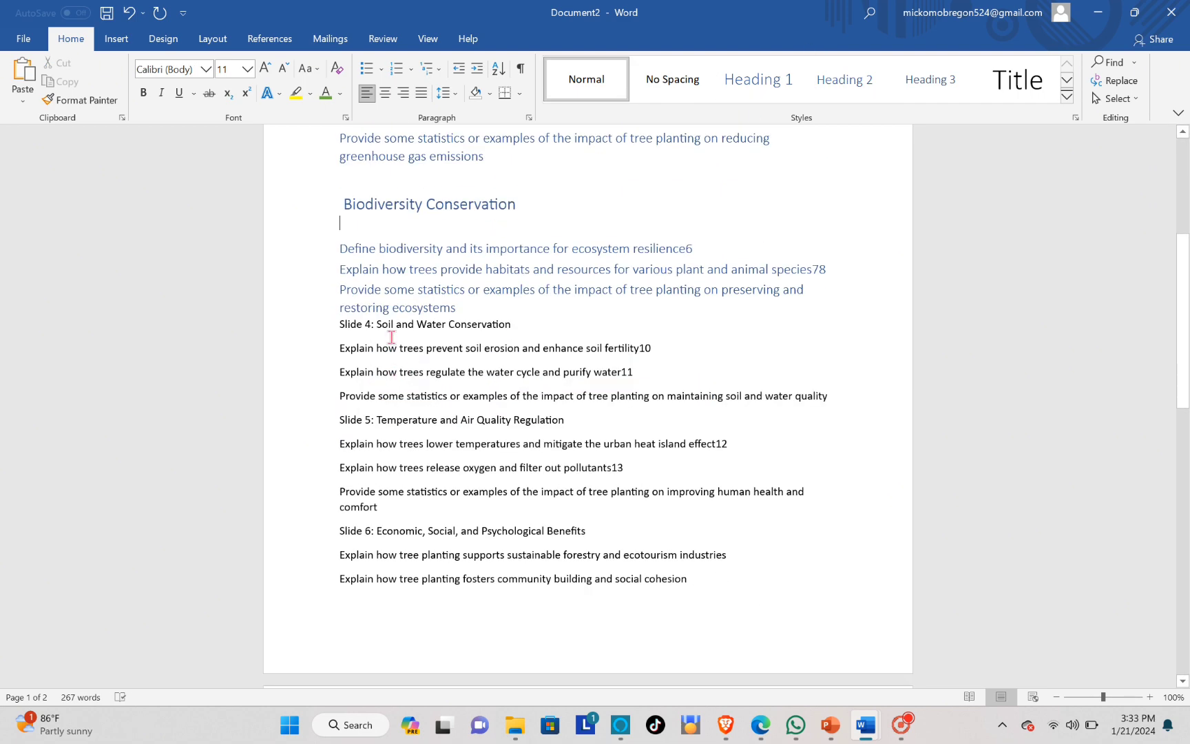
{"action": "left_click", "coordinate": [375, 325]}
{"action": "key", "text": "BackSpace"}
{"action": "key", "text": "BackSpace"}
{"action": "key", "text": "BackSpace"}
{"action": "key", "text": "BackSpace"}
{"action": "key", "text": "BackSpace"}
{"action": "key", "text": "BackSpace"}
{"action": "key", "text": "BackSpace"}
{"action": "key", "text": "BackSpace"}
{"action": "key", "text": "BackSpace"}
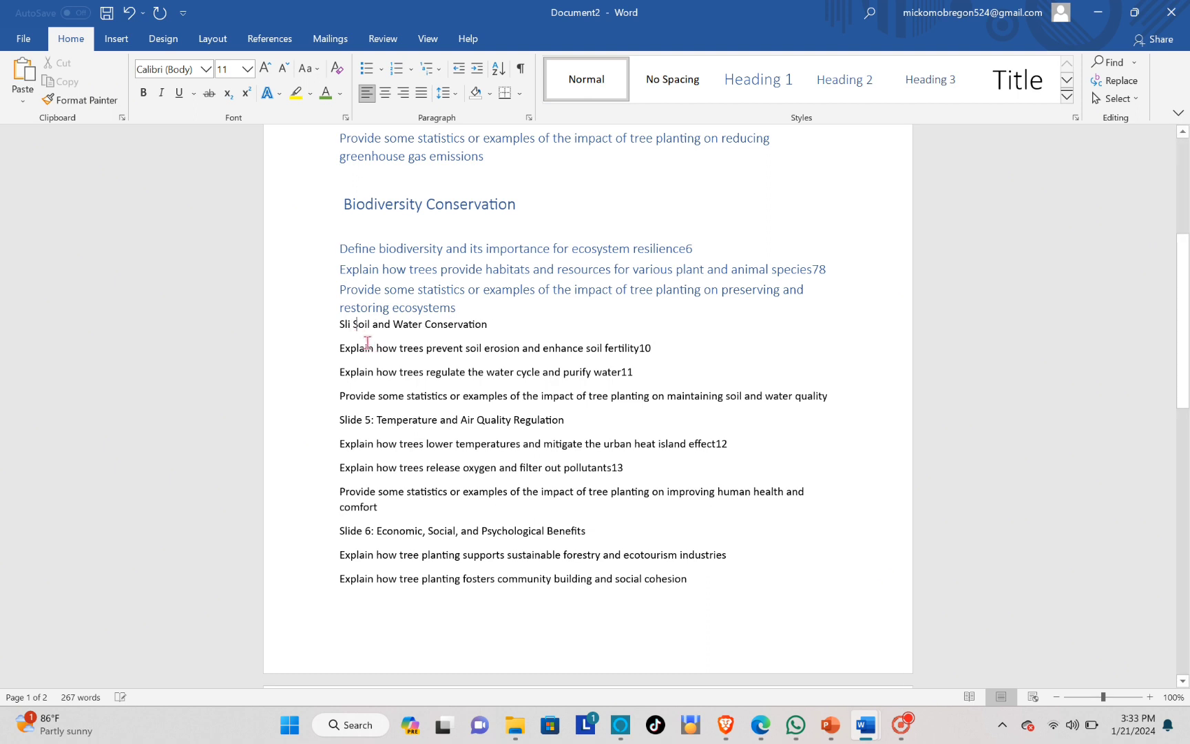
{"action": "key", "text": "Return"}
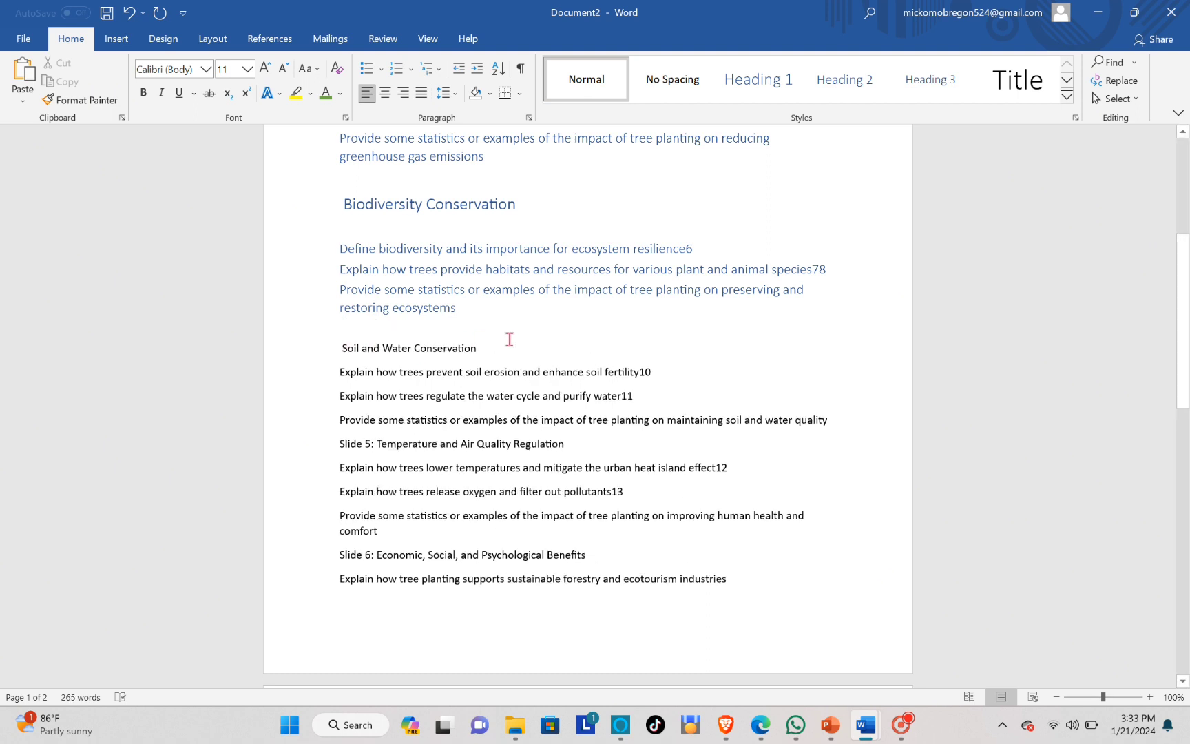
Insert a blank line below "Soil and Water Conservation" and apply the Heading 1 style to that title
{"action": "left_click", "coordinate": [509, 339]}
{"action": "key", "text": "Return"}
{"action": "left_click_drag", "start_coordinate": [342, 348], "coordinate": [477, 349]}
{"action": "left_click", "coordinate": [757, 79]}
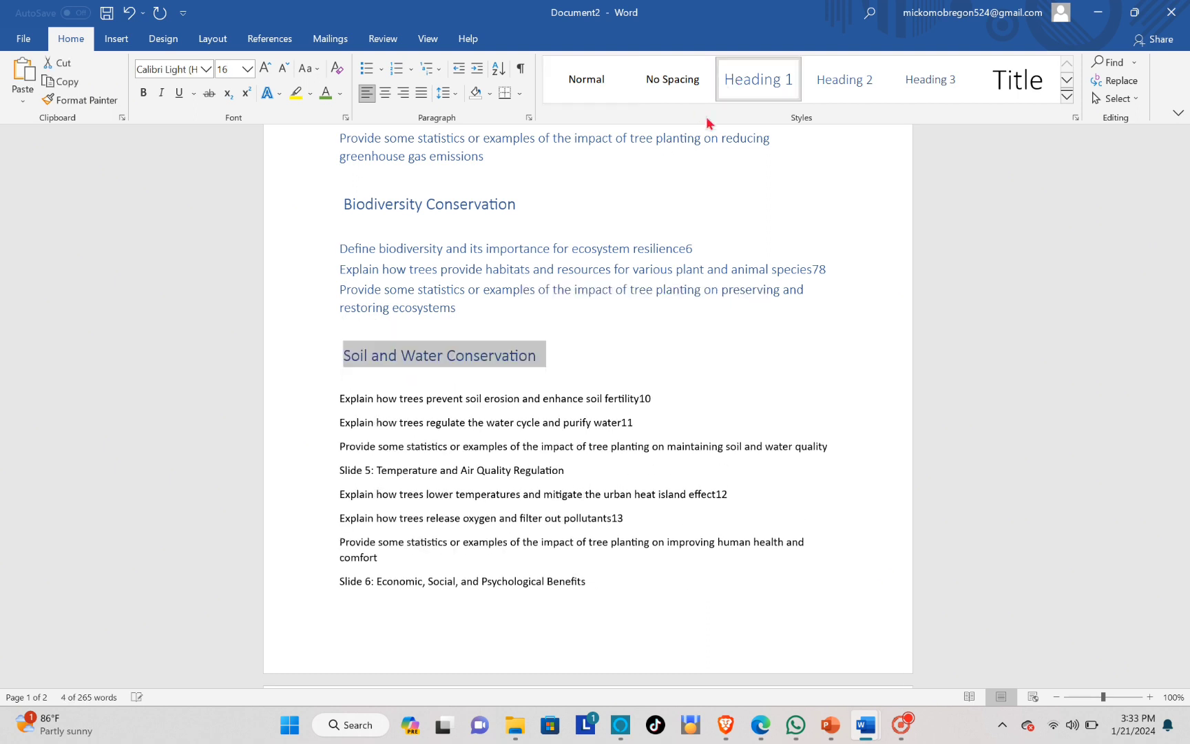
Apply the Heading 2 style to the three lines below "Soil and Water Conservation"
{"action": "left_click", "coordinate": [340, 398]}
{"action": "left_click_drag", "start_coordinate": [341, 398], "coordinate": [864, 441]}
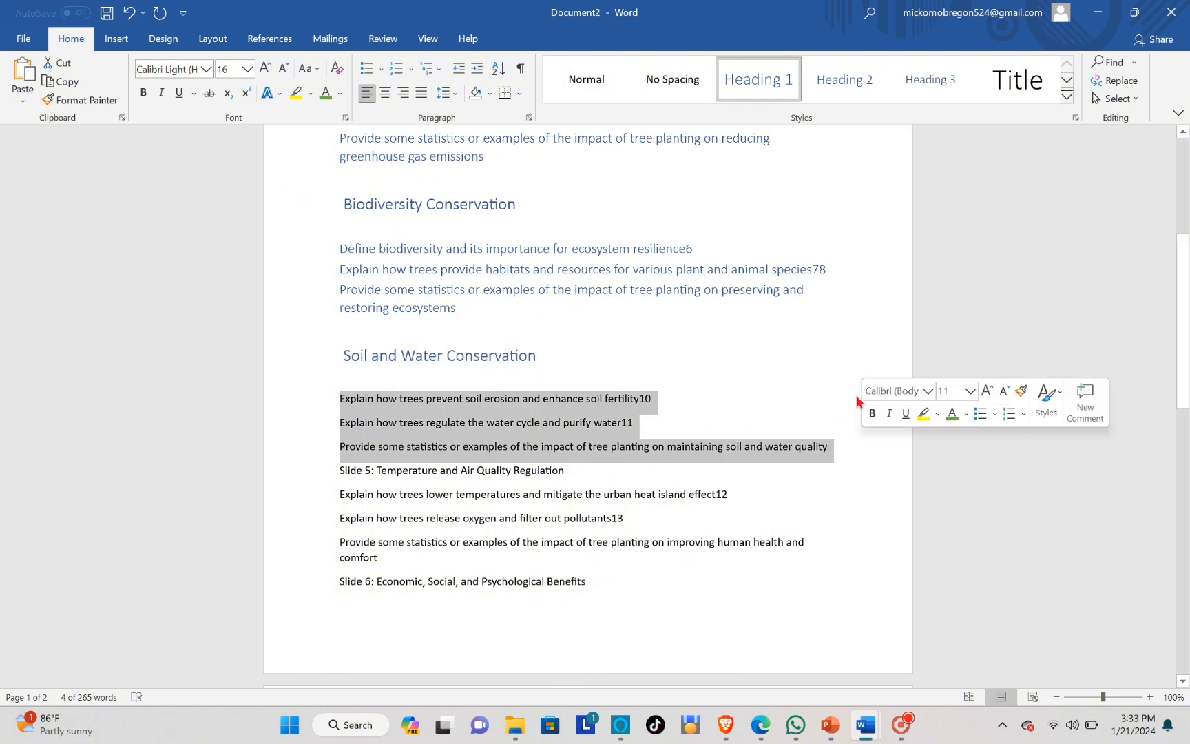
{"action": "left_click", "coordinate": [844, 79]}
Remove the "Slide 5:" prefix from the Temperature and Air Quality Regulation line and insert blank lines above and below it
{"action": "scroll", "coordinate": [369, 393], "scroll_direction": "down", "scroll_amount": 2}
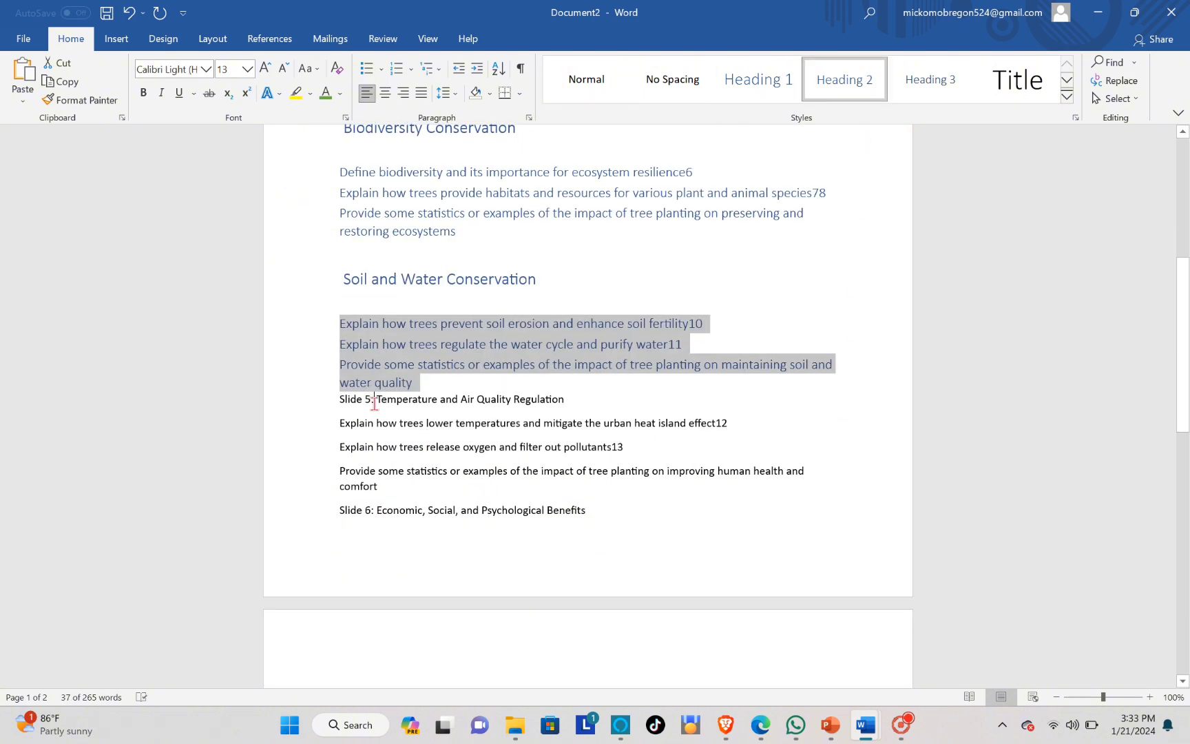
{"action": "left_click", "coordinate": [374, 401]}
{"action": "key", "text": "Return"}
{"action": "left_click", "coordinate": [550, 419]}
{"action": "key", "text": "Return"}
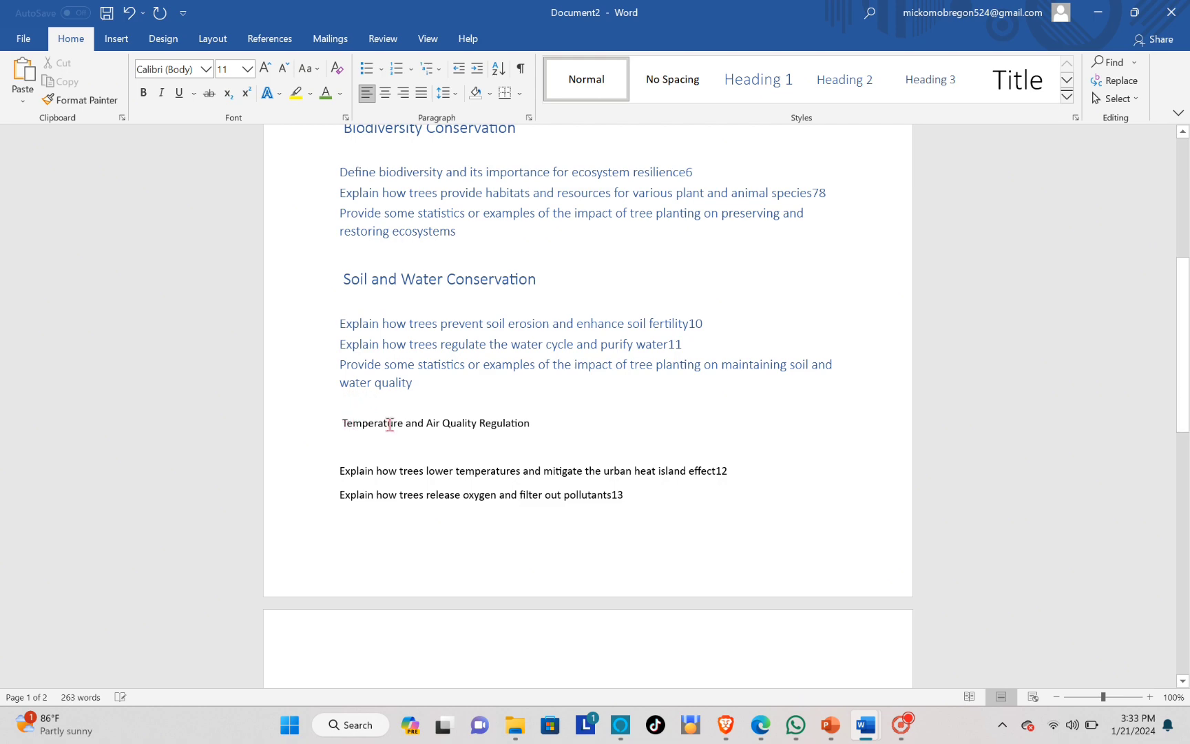
Apply Heading 1 to "Temperature and Air Quality Regulation" and Heading 2 to the three lines below it
{"action": "triple_click", "coordinate": [389, 424]}
{"action": "left_click", "coordinate": [744, 97]}
{"action": "scroll", "coordinate": [474, 360], "scroll_direction": "down", "scroll_amount": 4}
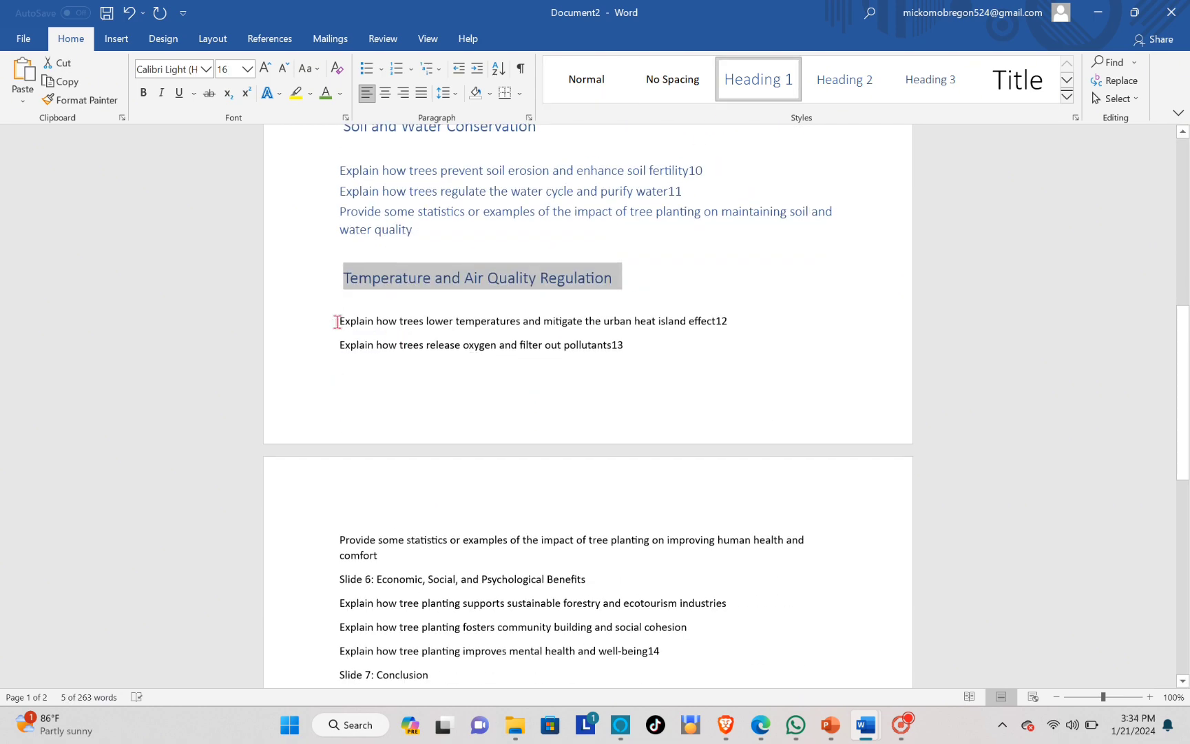
{"action": "left_click_drag", "start_coordinate": [337, 322], "coordinate": [595, 555]}
{"action": "left_click", "coordinate": [842, 81]}
Insert a blank line above the Economic, Social, and Psychological Benefits line and delete its "Slide 6:" prefix
{"action": "scroll", "coordinate": [504, 455], "scroll_direction": "down", "scroll_amount": 4}
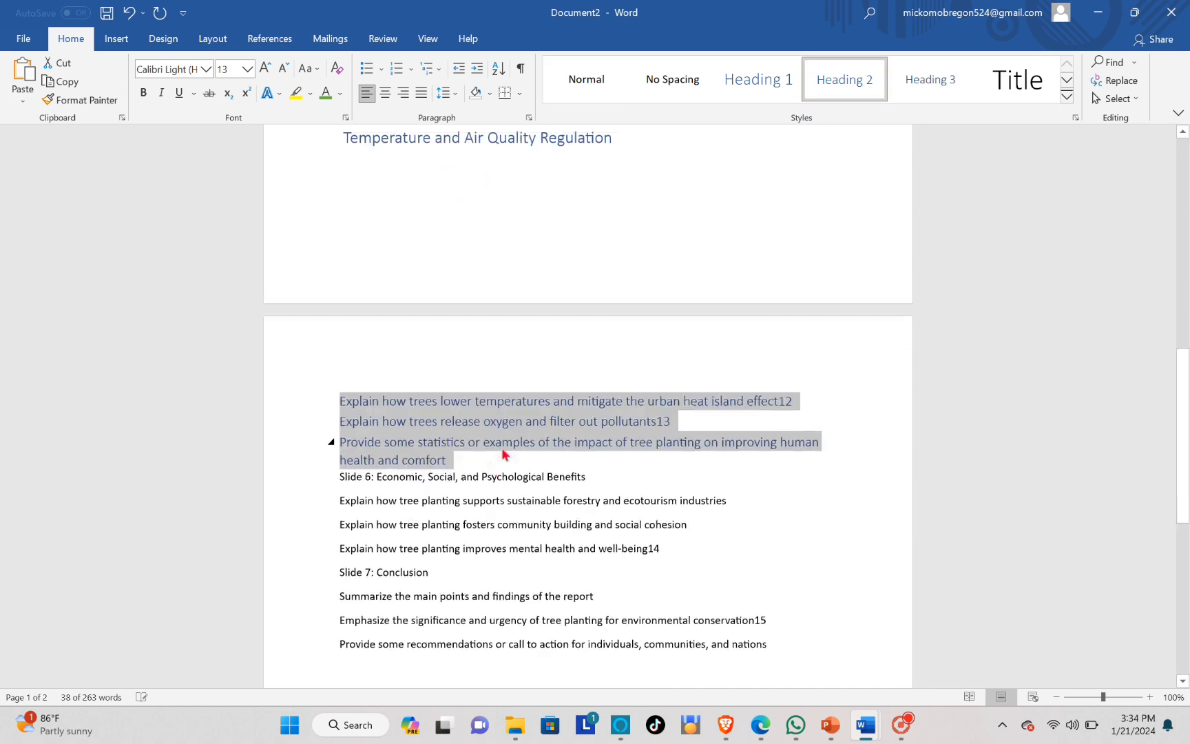
{"action": "left_click", "coordinate": [473, 409]}
{"action": "key", "text": "Return"}
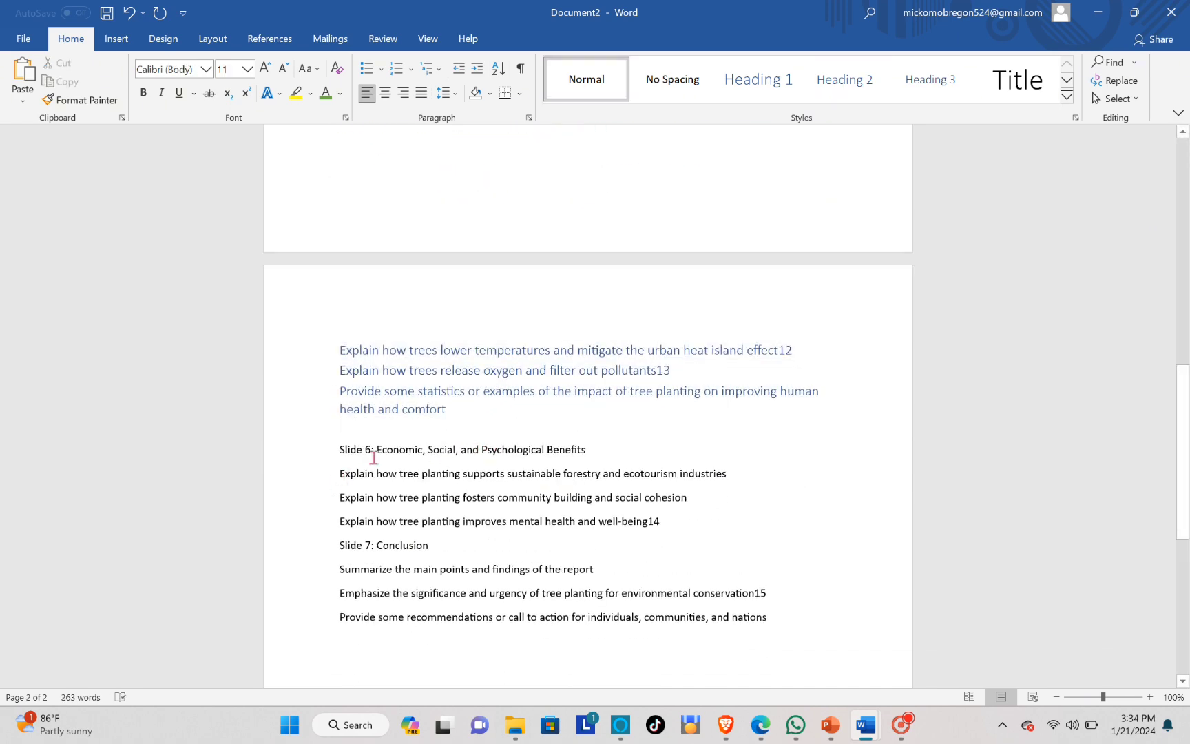
{"action": "key", "text": "Return"}
{"action": "key", "text": "BackSpace"}
{"action": "key", "text": "BackSpace"}
{"action": "key", "text": "BackSpace"}
{"action": "key", "text": "BackSpace"}
{"action": "key", "text": "BackSpace"}
{"action": "key", "text": "BackSpace"}
{"action": "key", "text": "BackSpace"}
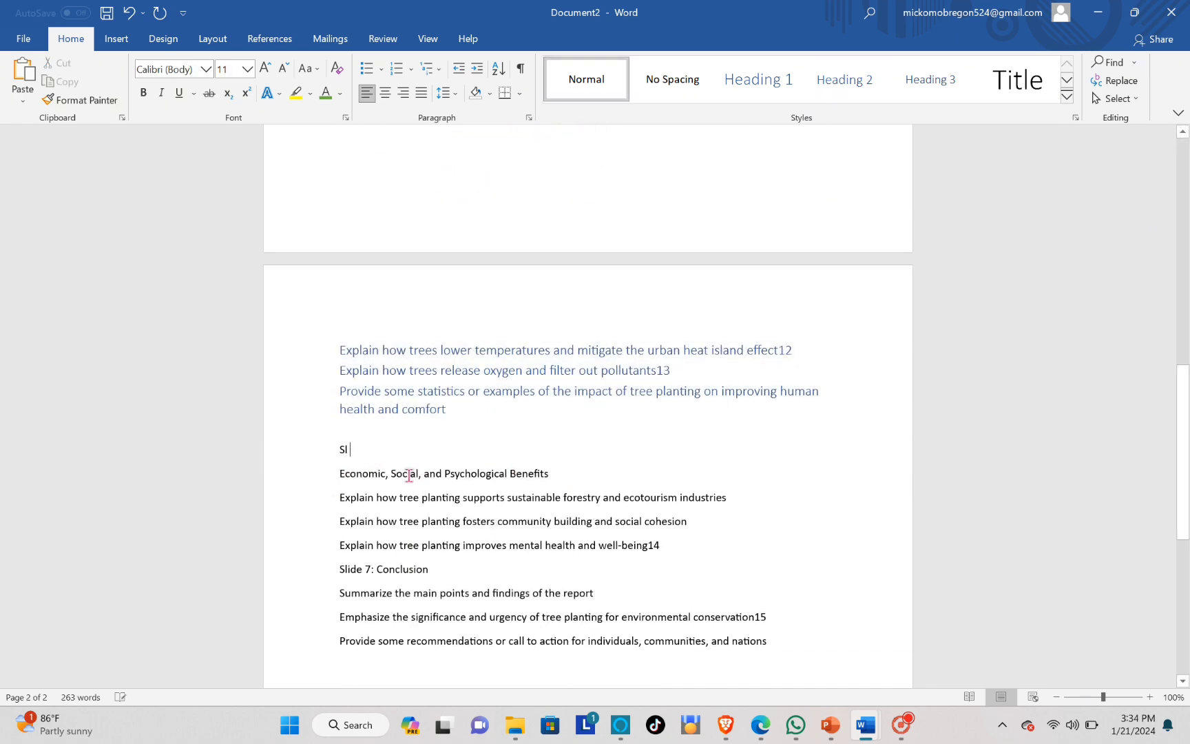
{"action": "key", "text": "Delete"}
Apply Heading 1 to "Economic, Social, and Psychological Benefits" and Heading 2 to the three lines below it
{"action": "left_click_drag", "start_coordinate": [338, 449], "coordinate": [556, 449]}
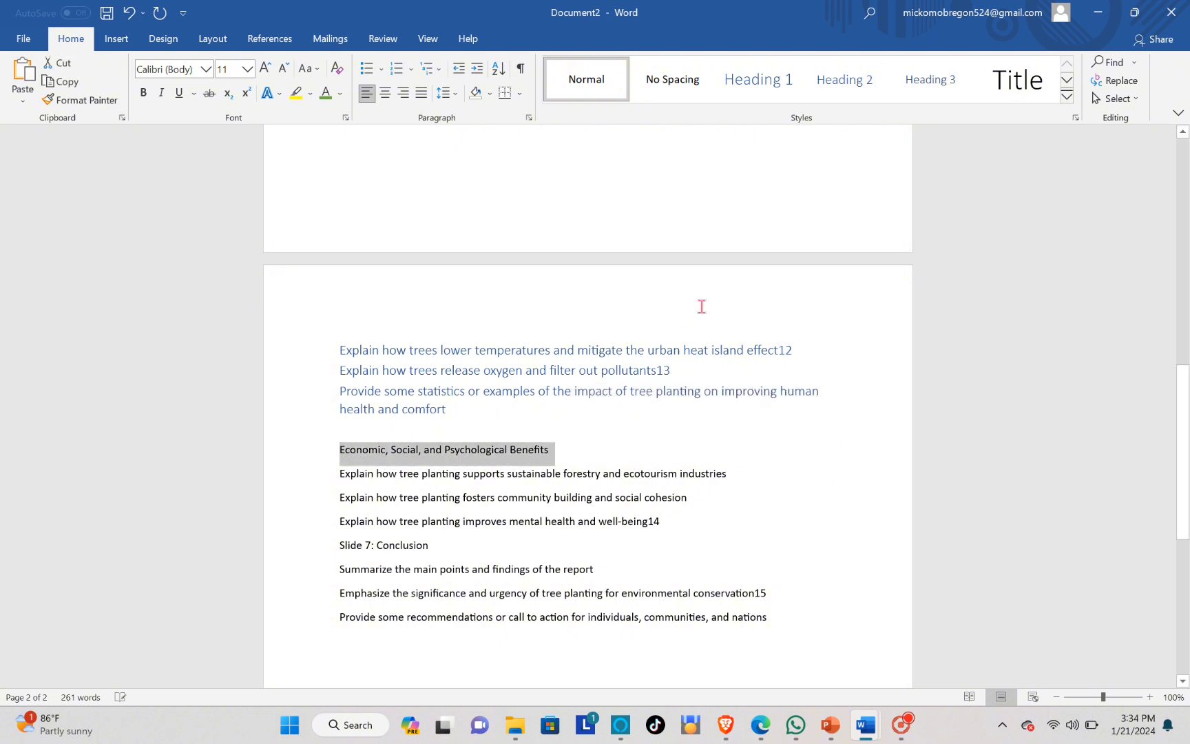
{"action": "left_click", "coordinate": [759, 80]}
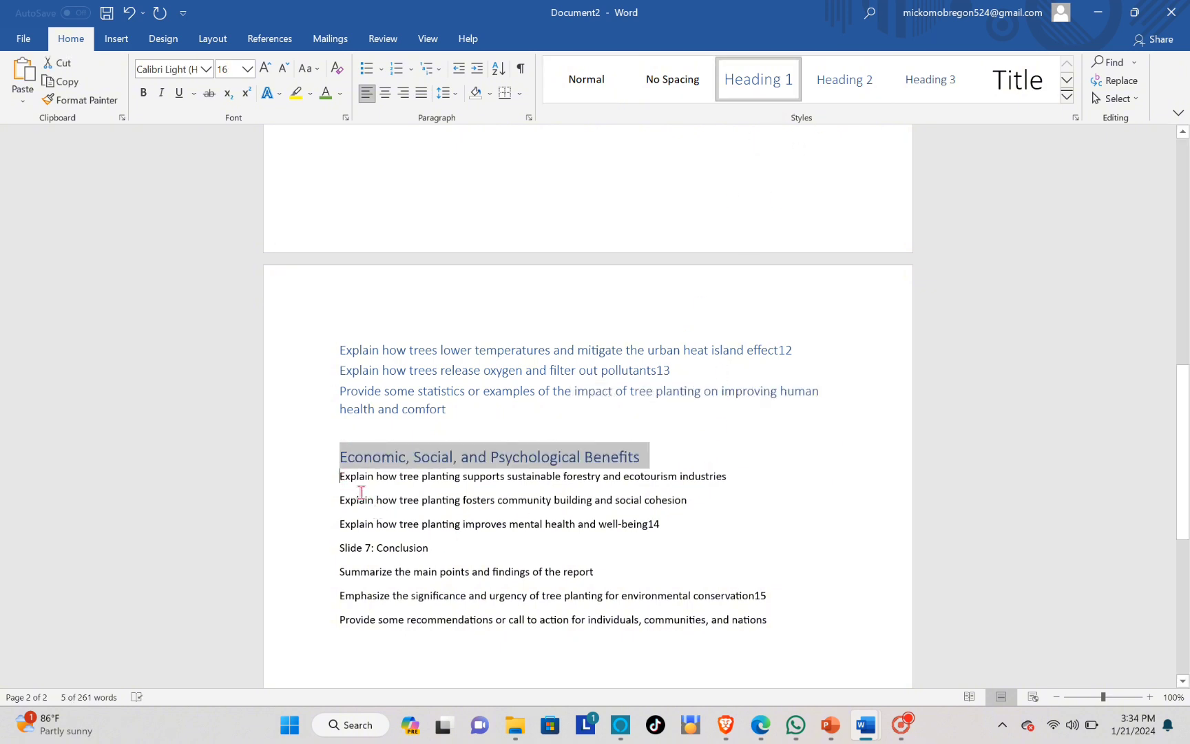
{"action": "left_click_drag", "start_coordinate": [361, 492], "coordinate": [691, 523]}
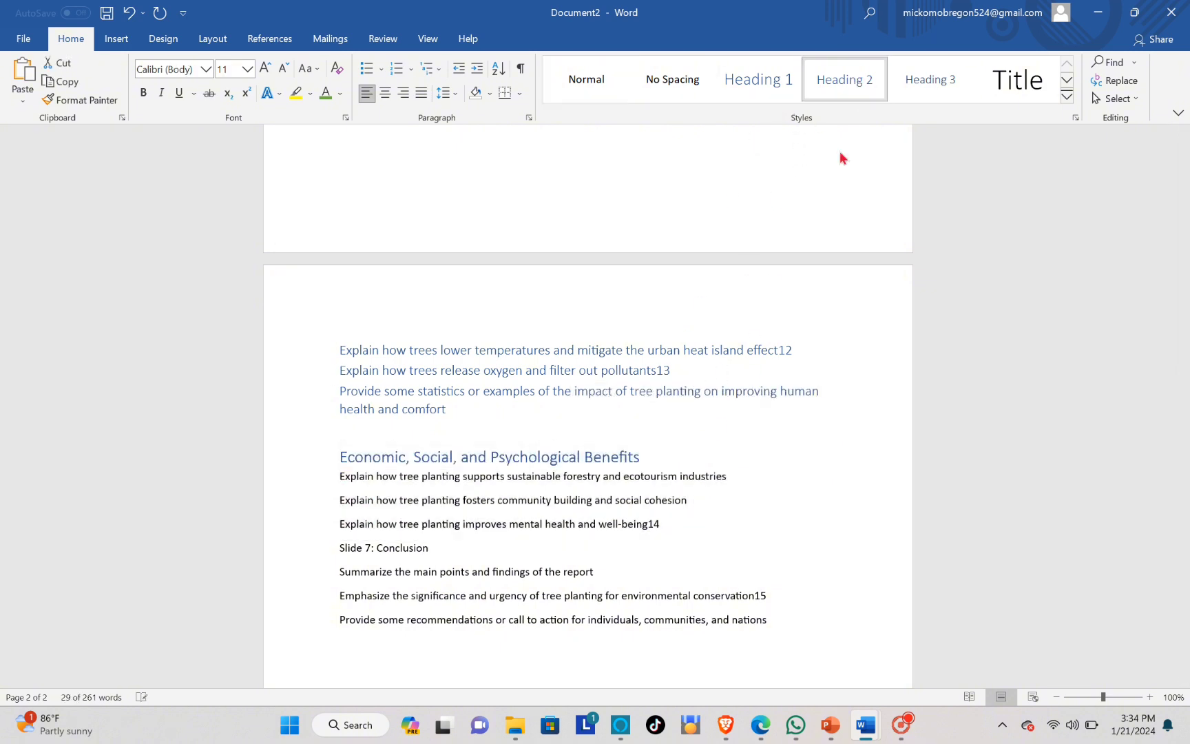
{"action": "left_click", "coordinate": [845, 80]}
Insert a blank line below the Economic, Social, and Psychological Benefits heading and delete the "Slide 7:" prefix from the Conclusion line
{"action": "left_click", "coordinate": [641, 456]}
{"action": "key", "text": "Return"}
{"action": "scroll", "coordinate": [406, 516], "scroll_direction": "down", "scroll_amount": 2}
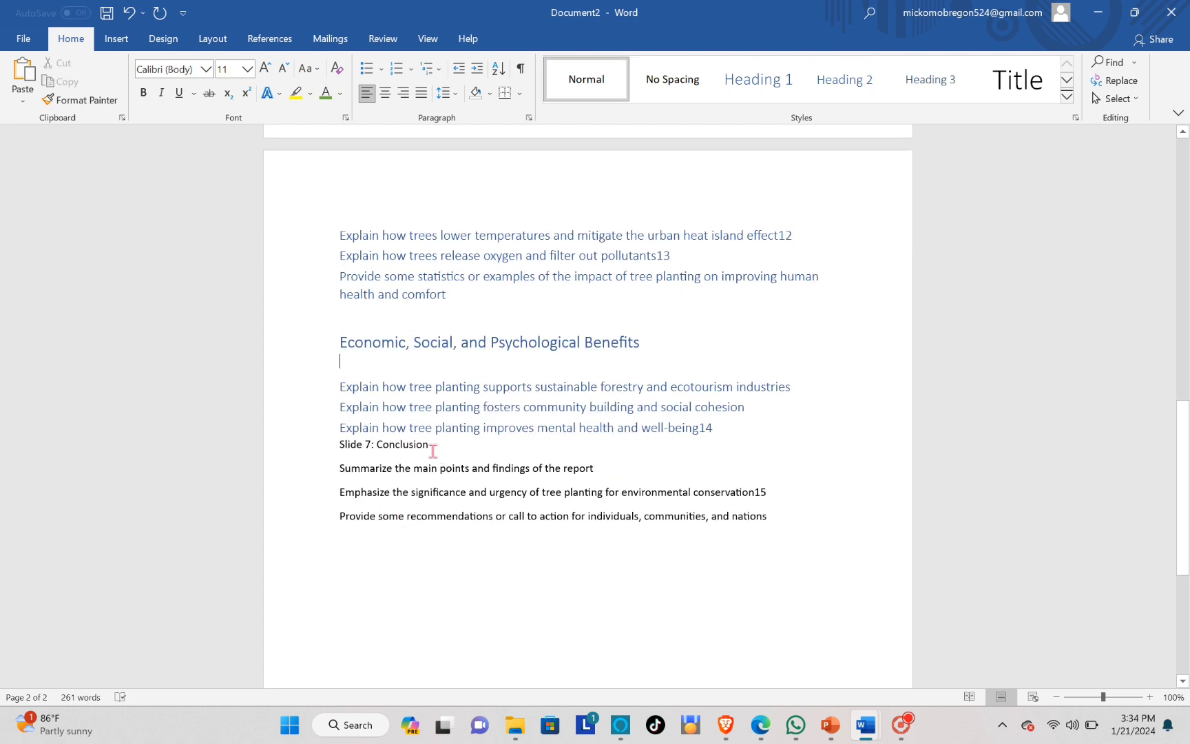
{"action": "left_click", "coordinate": [376, 447]}
{"action": "key", "text": "BackSpace"}
{"action": "key", "text": "BackSpace"}
{"action": "key", "text": "BackSpace"}
{"action": "key", "text": "BackSpace"}
{"action": "key", "text": "BackSpace"}
{"action": "key", "text": "BackSpace"}
{"action": "key", "text": "BackSpace"}
{"action": "key", "text": "BackSpace"}
{"action": "key", "text": "BackSpace"}
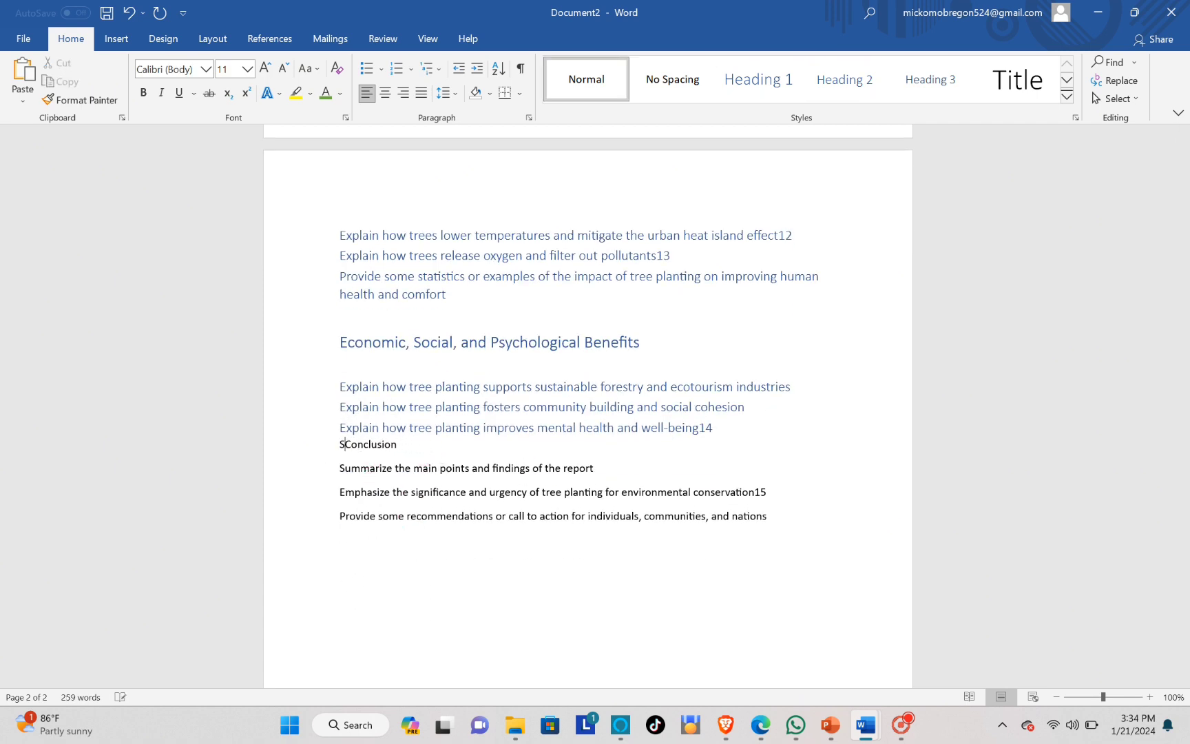
Insert a blank line above "Conclusion" and apply the Heading 1 style to that title
{"action": "key", "text": "Return"}
{"action": "double_click", "coordinate": [378, 470]}
{"action": "left_click", "coordinate": [758, 79]}
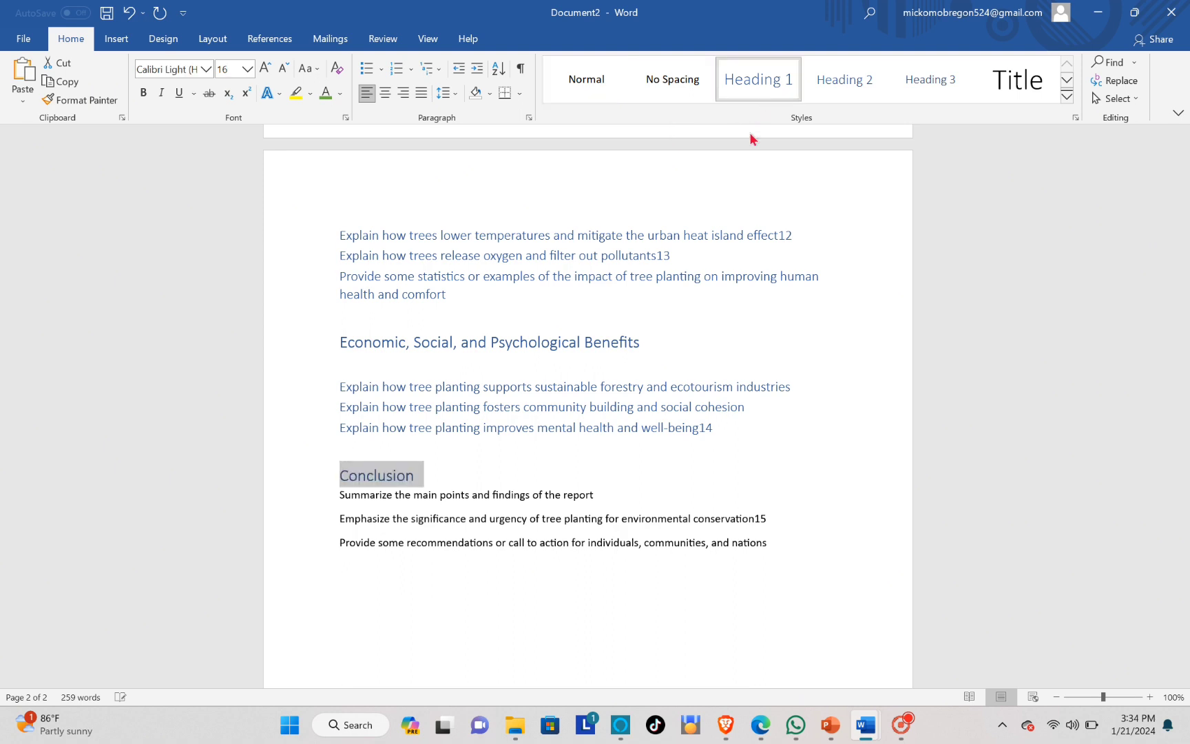
Apply Heading 2 to the three lines below "Conclusion" and insert a blank line under that heading
{"action": "double_click", "coordinate": [439, 518]}
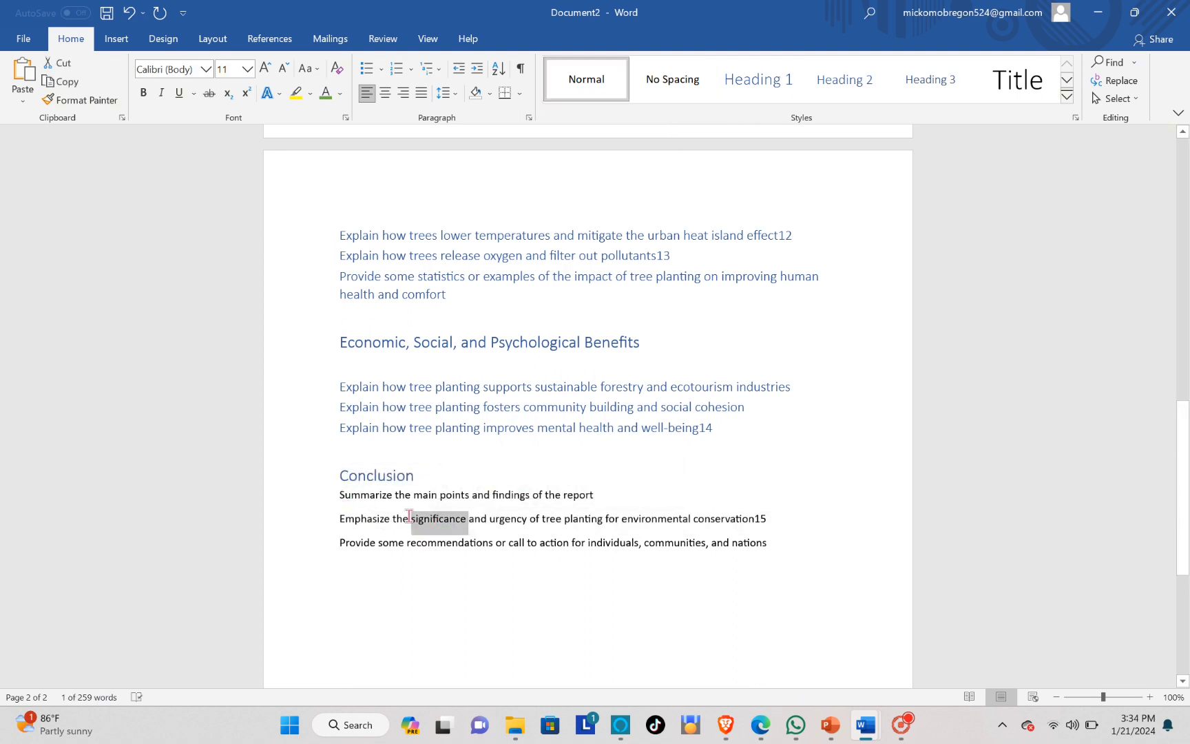
{"action": "left_click_drag", "start_coordinate": [340, 495], "coordinate": [768, 544]}
{"action": "left_click", "coordinate": [844, 79]}
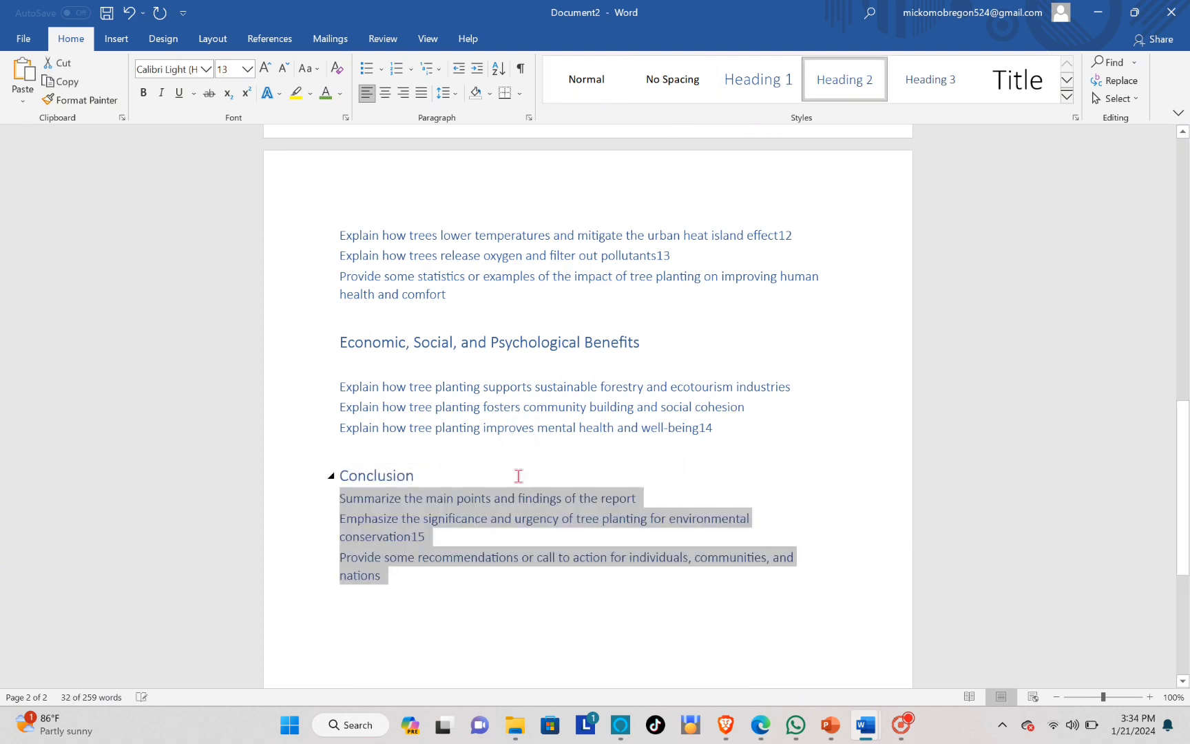
{"action": "left_click", "coordinate": [519, 475]}
{"action": "key", "text": "Return"}
Save the outline as a Word Document named Introduction in the Documents folder on this PC
{"action": "scroll", "coordinate": [490, 431], "scroll_direction": "up", "scroll_amount": 3}
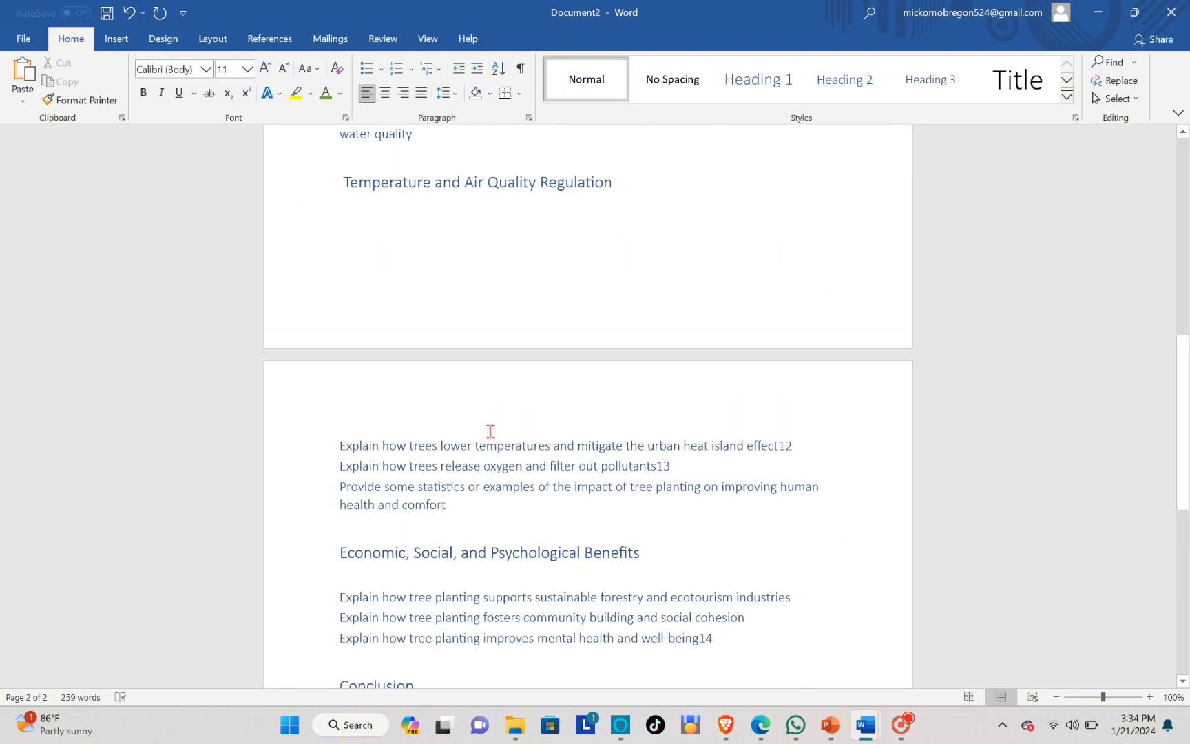
{"action": "scroll", "coordinate": [490, 431], "scroll_direction": "up", "scroll_amount": 10}
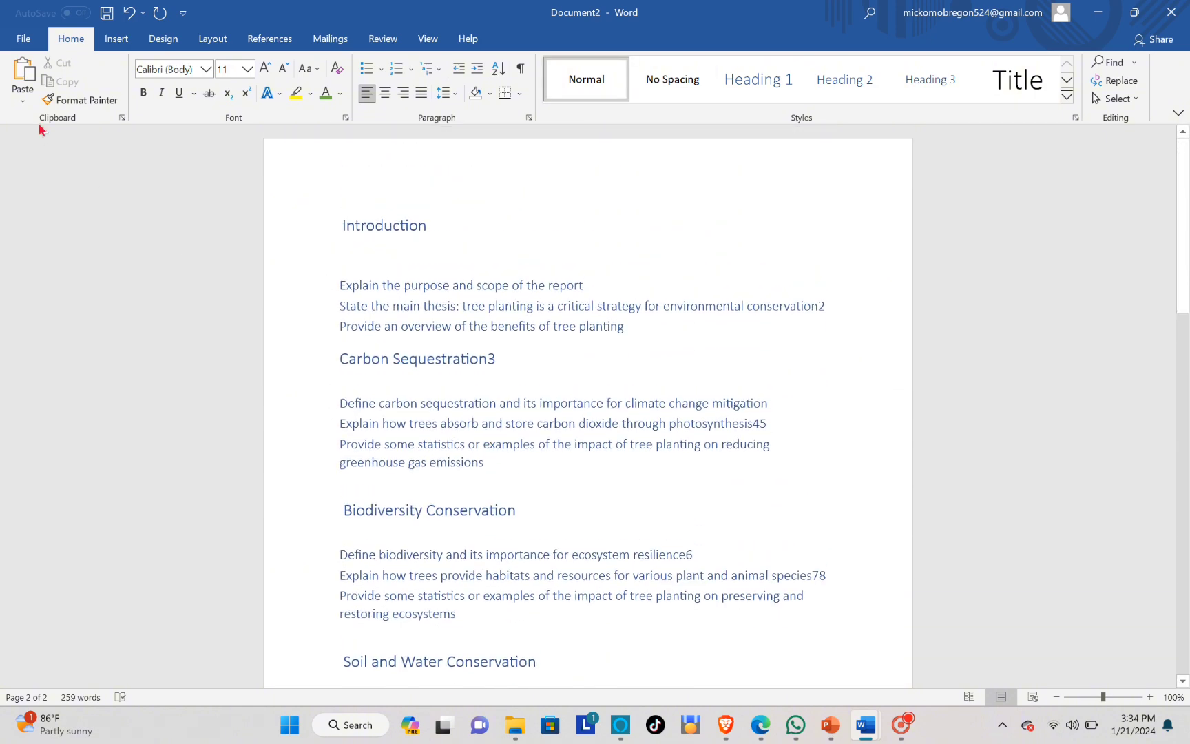
{"action": "left_click", "coordinate": [23, 39]}
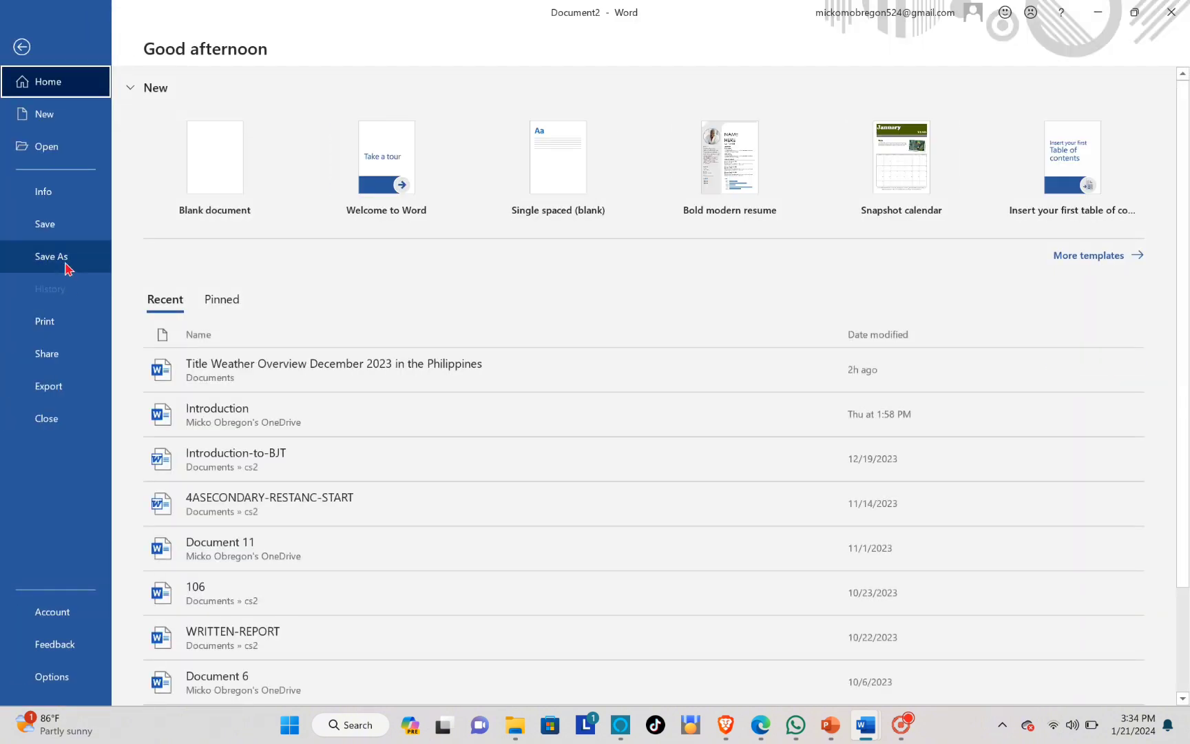
{"action": "left_click", "coordinate": [66, 267]}
{"action": "left_click", "coordinate": [276, 251]}
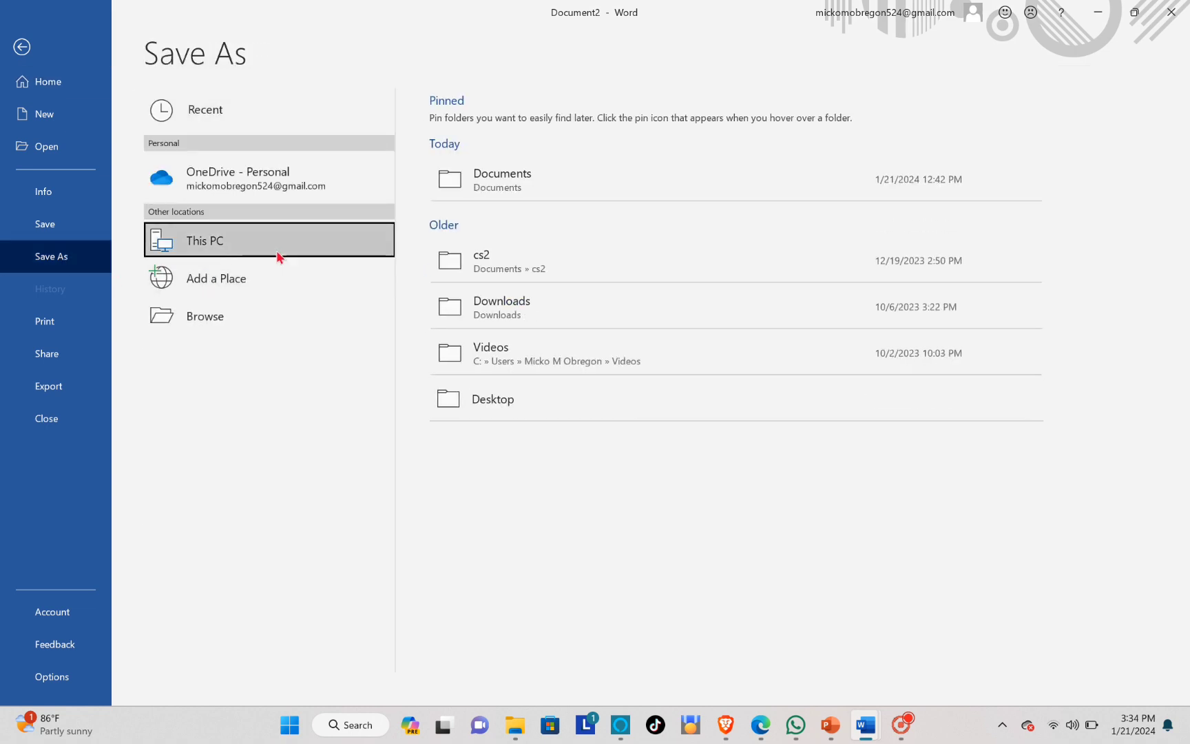
{"action": "left_click", "coordinate": [531, 192]}
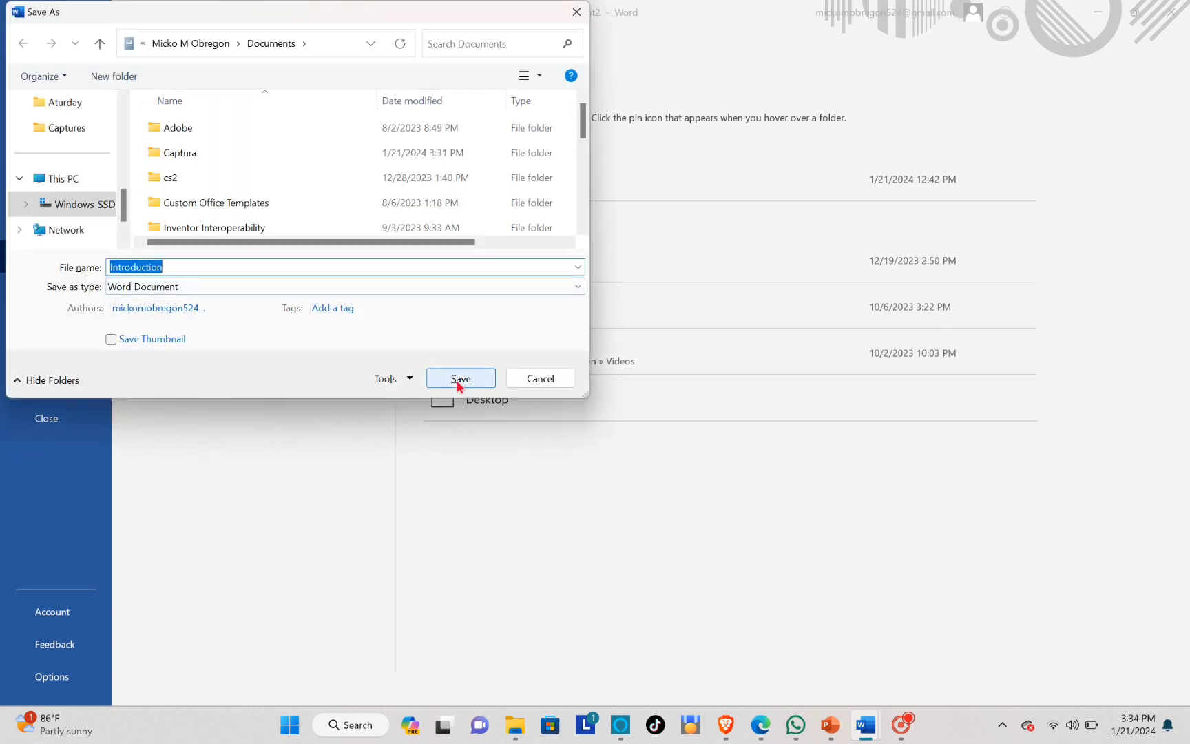
{"action": "left_click", "coordinate": [458, 380]}
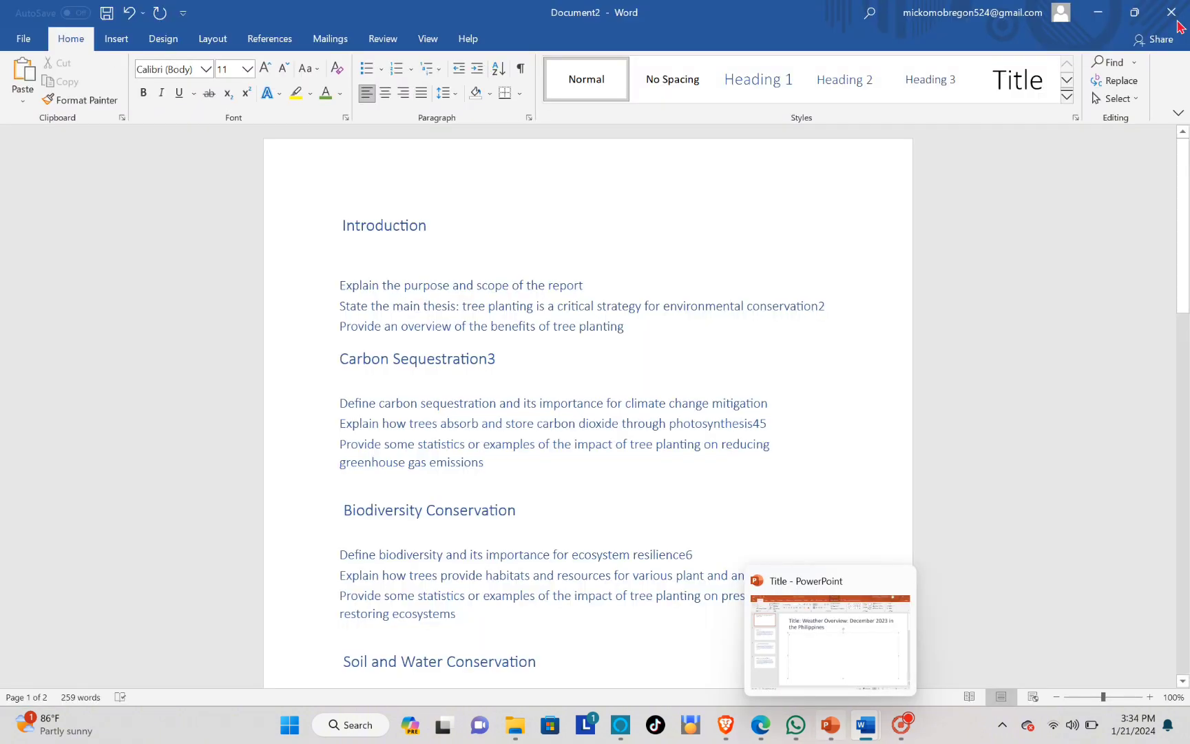
Close the outline document and the Document1 report, discarding the changes to Document1
{"action": "left_click", "coordinate": [1184, 10]}
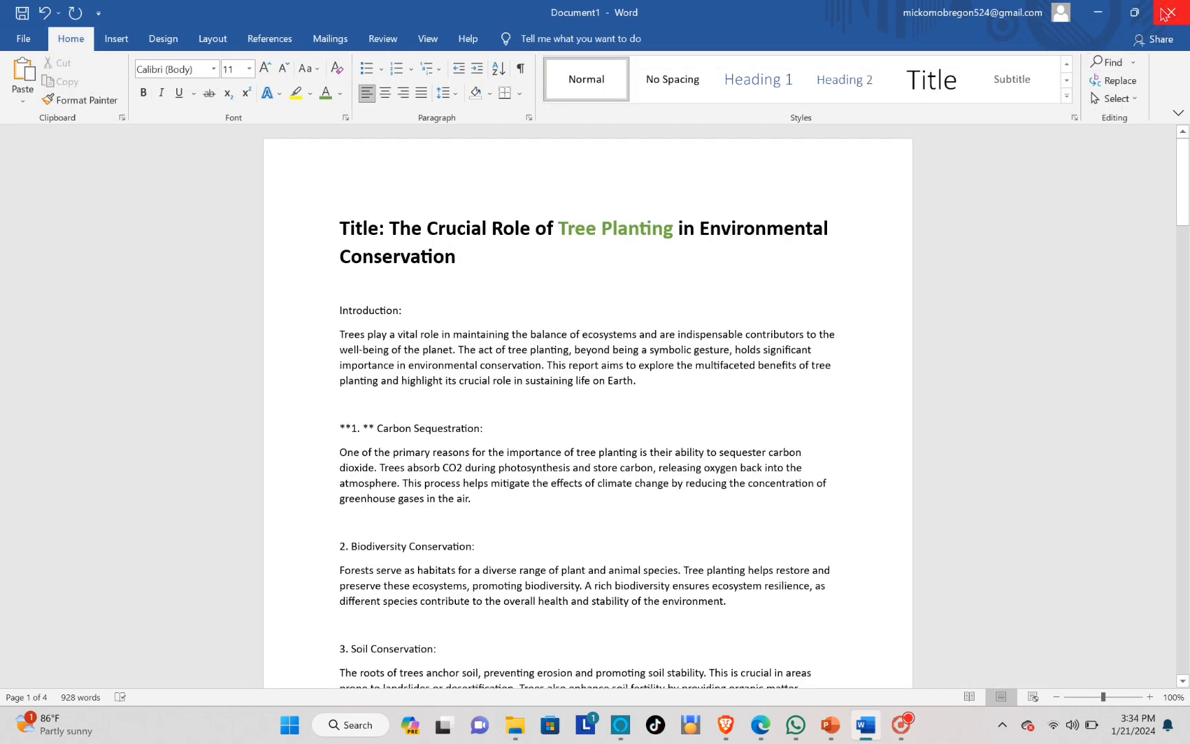
{"action": "left_click", "coordinate": [1164, 13]}
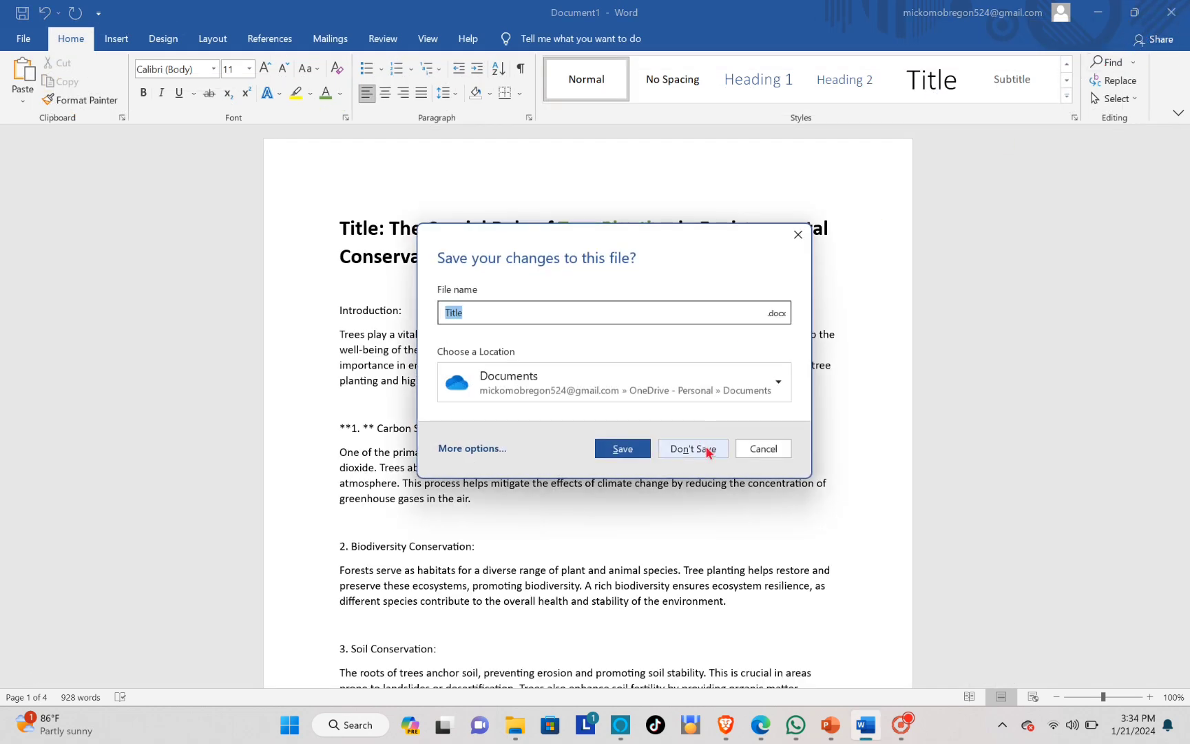
{"action": "left_click", "coordinate": [693, 449]}
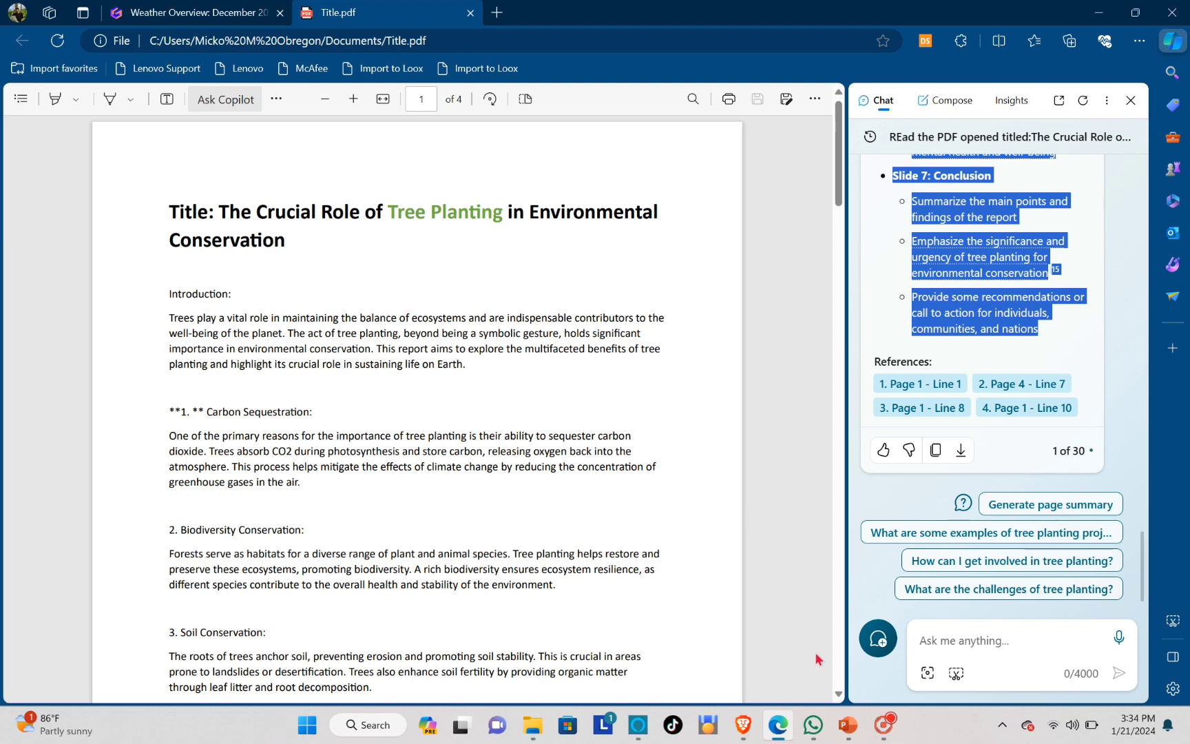
Switch to PowerPoint and create a new blank presentation
{"action": "left_click", "coordinate": [848, 725]}
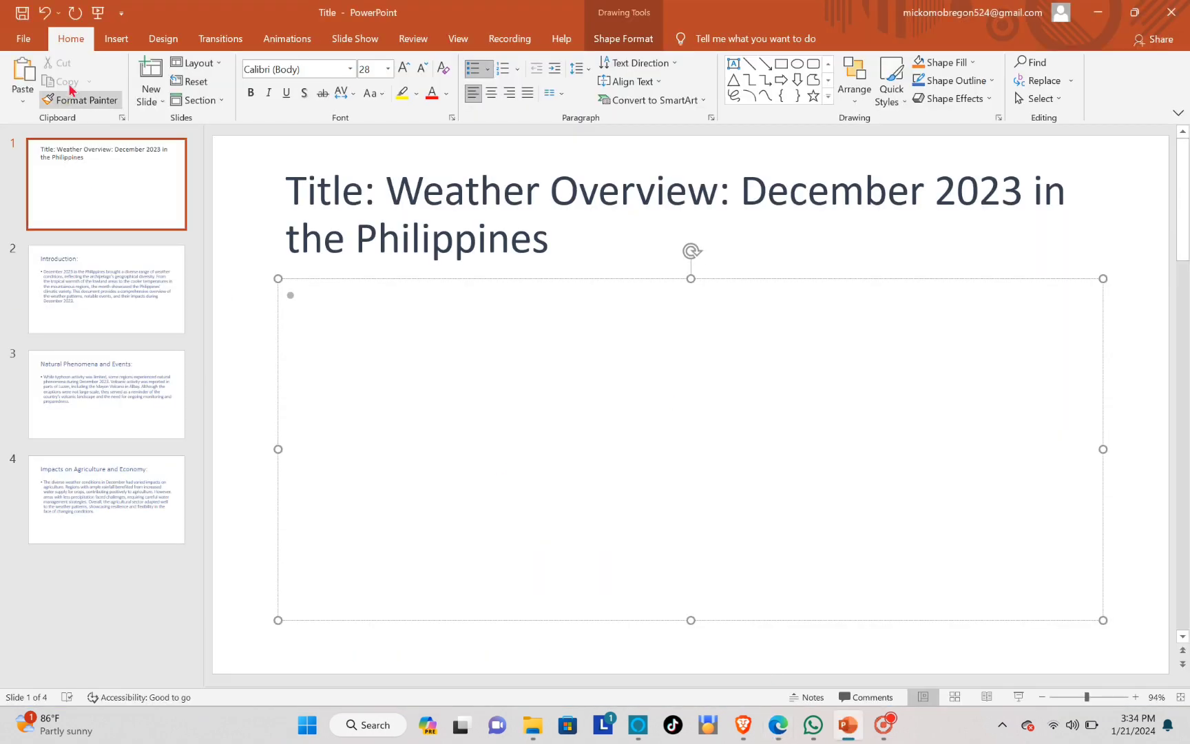
{"action": "left_click", "coordinate": [28, 40]}
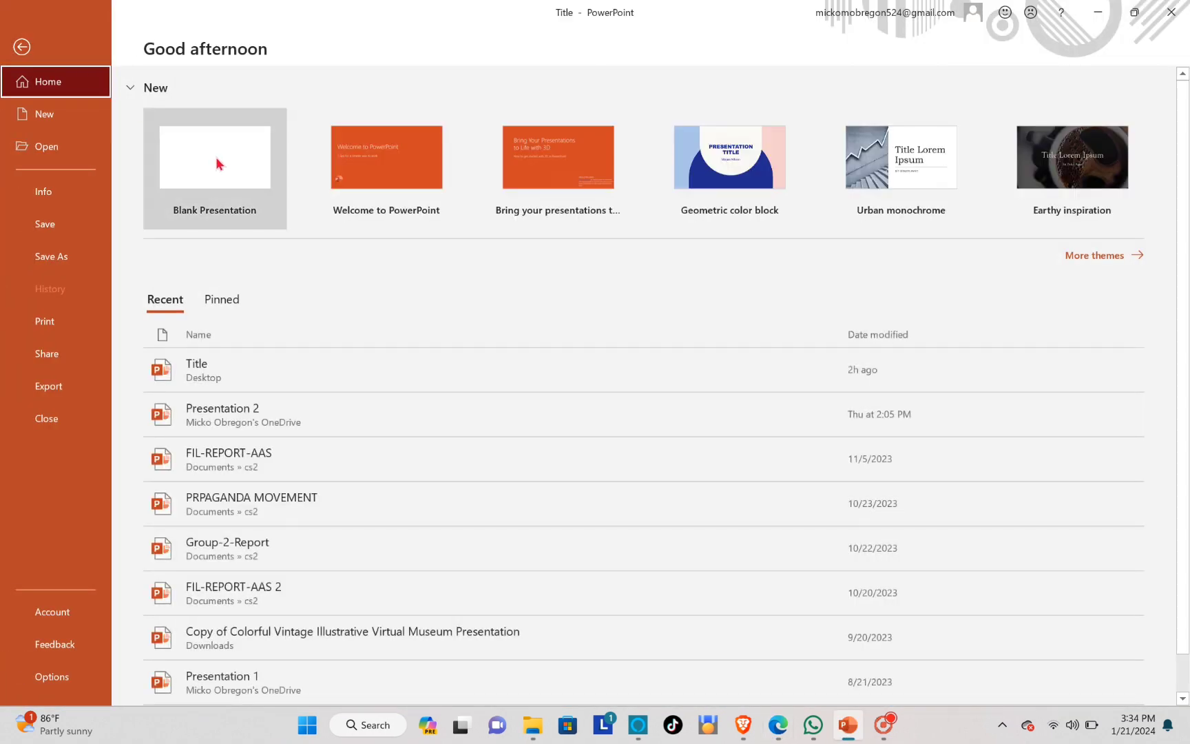
{"action": "left_click", "coordinate": [233, 175]}
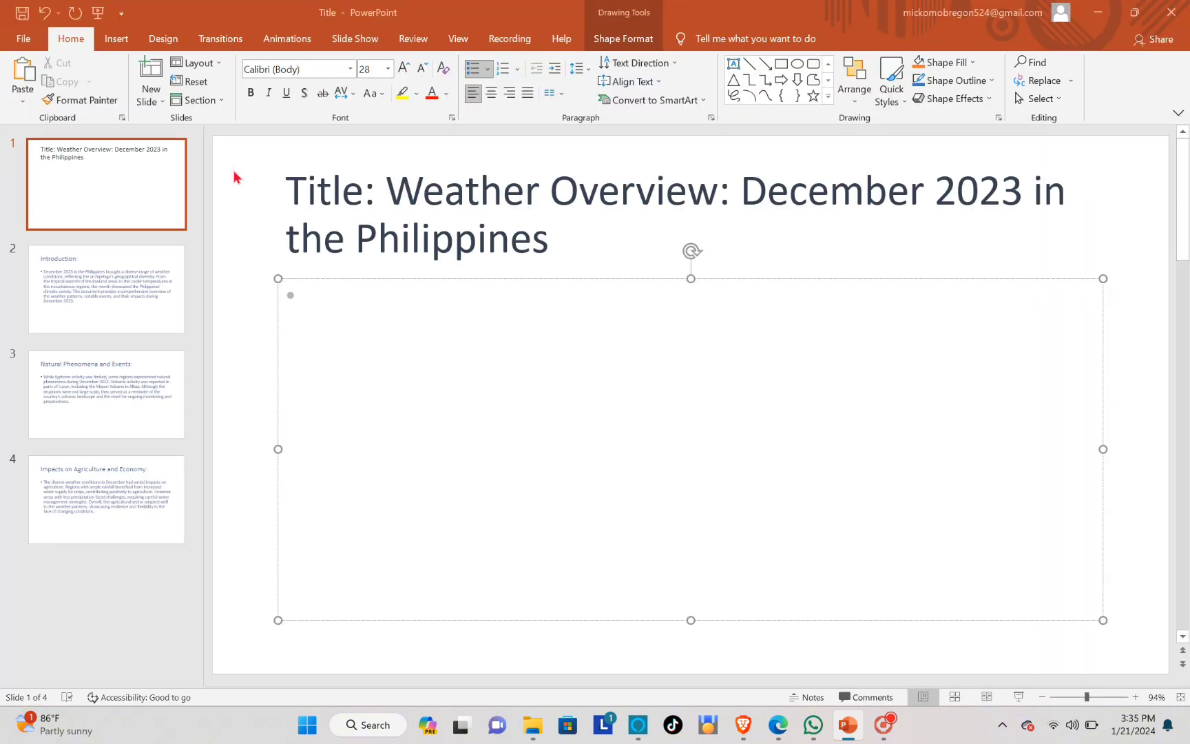
Start inserting slides from an outline file and browse to the Home location
{"action": "left_click", "coordinate": [152, 100]}
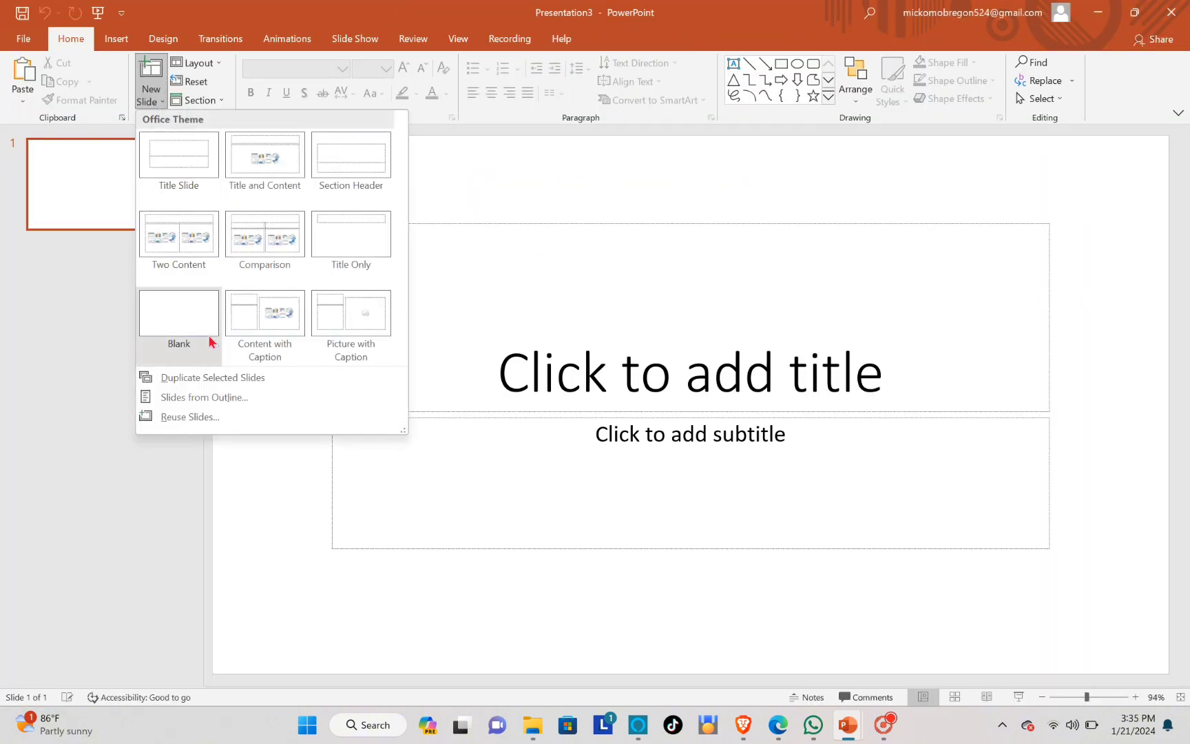
{"action": "left_click", "coordinate": [190, 406]}
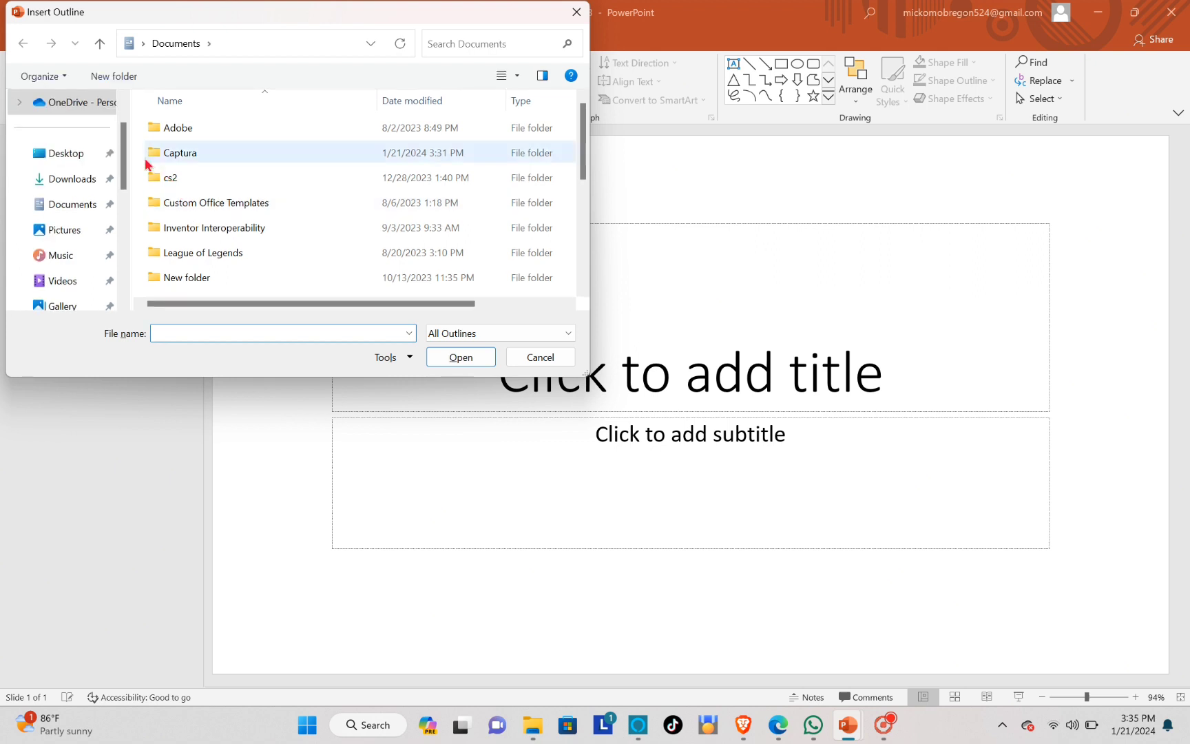
{"action": "left_click", "coordinate": [73, 107]}
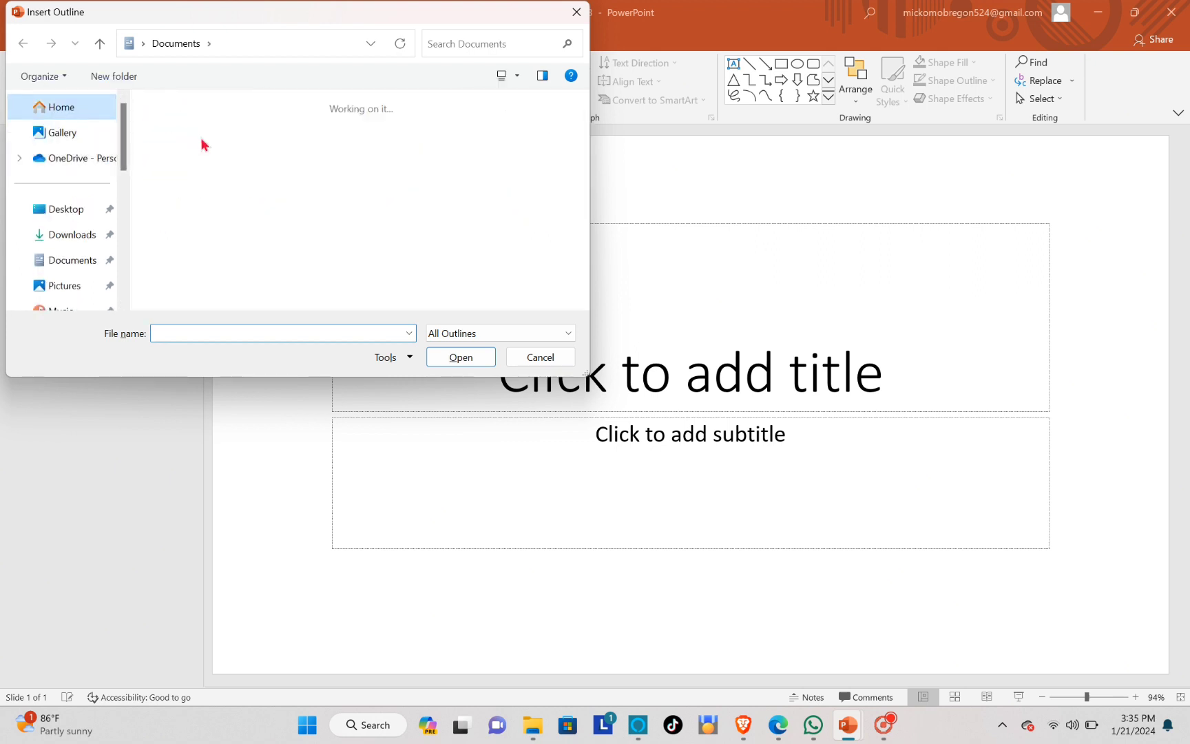